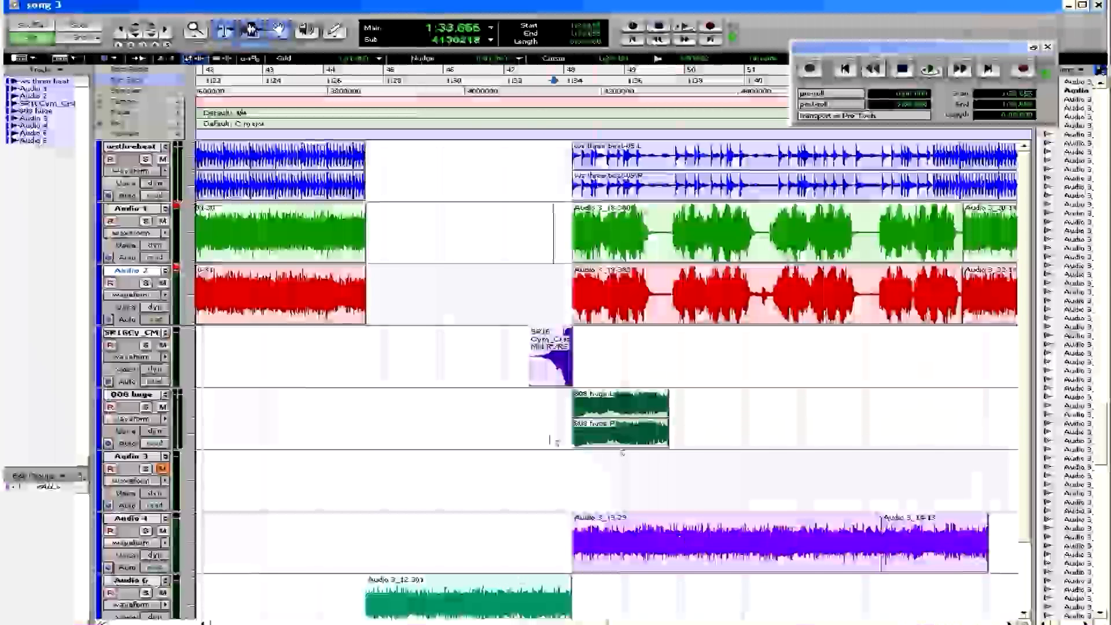
- Play the song from about 1:33, just before the Audio 1 and Audio 2 regions come back in
left_click(562, 229)
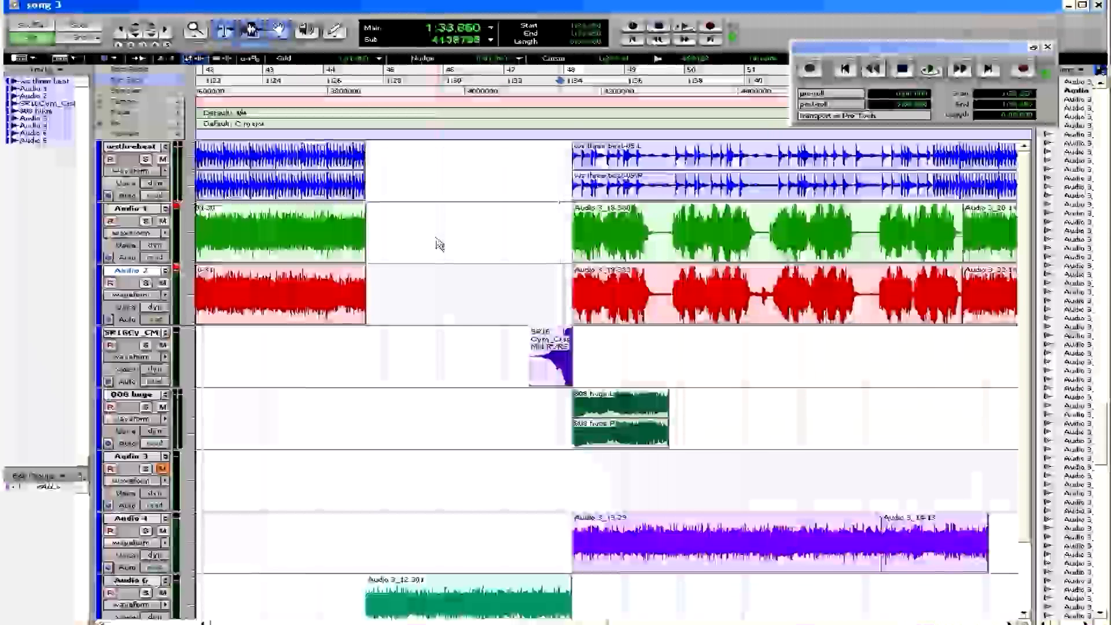
left_click(540, 230)
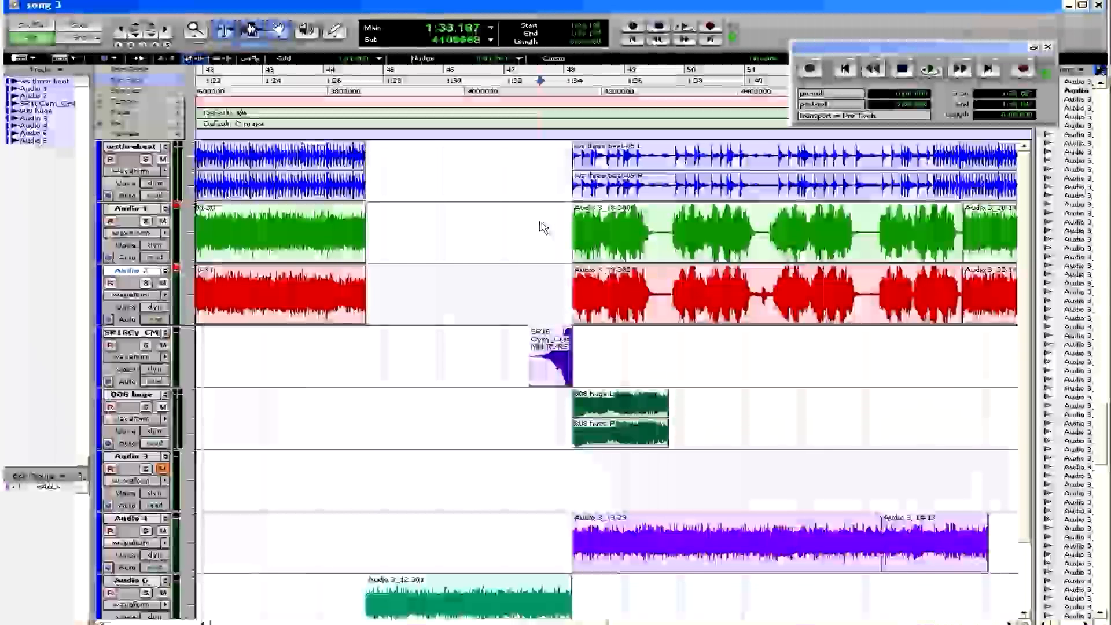
key("space")
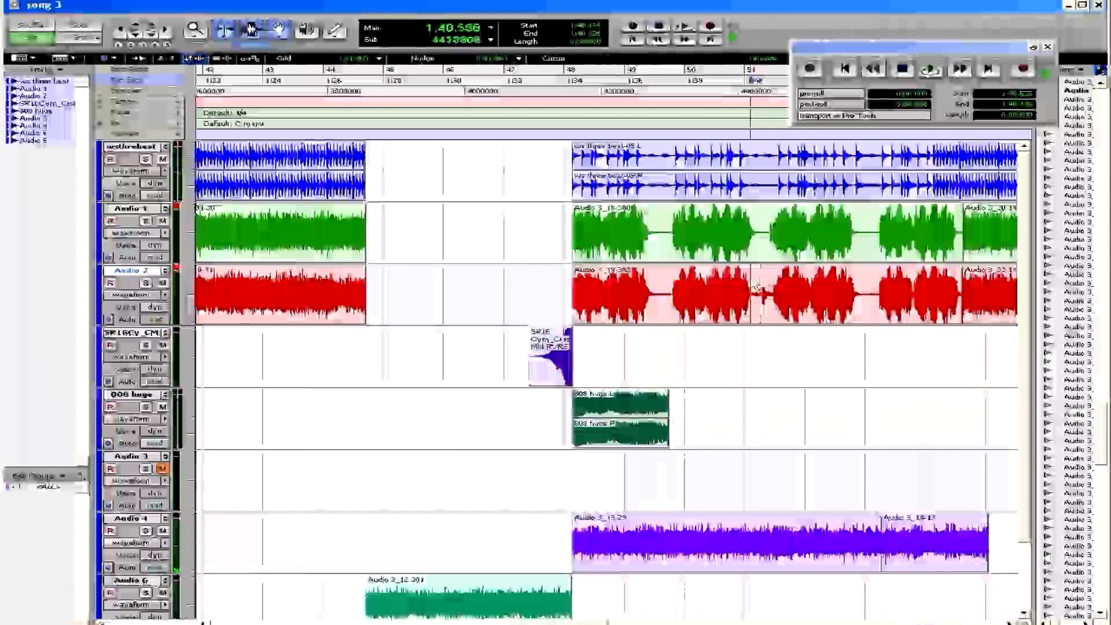
- Solo the Audio 2 track and play it from the quiet gap at about 1:40
left_click(145, 283)
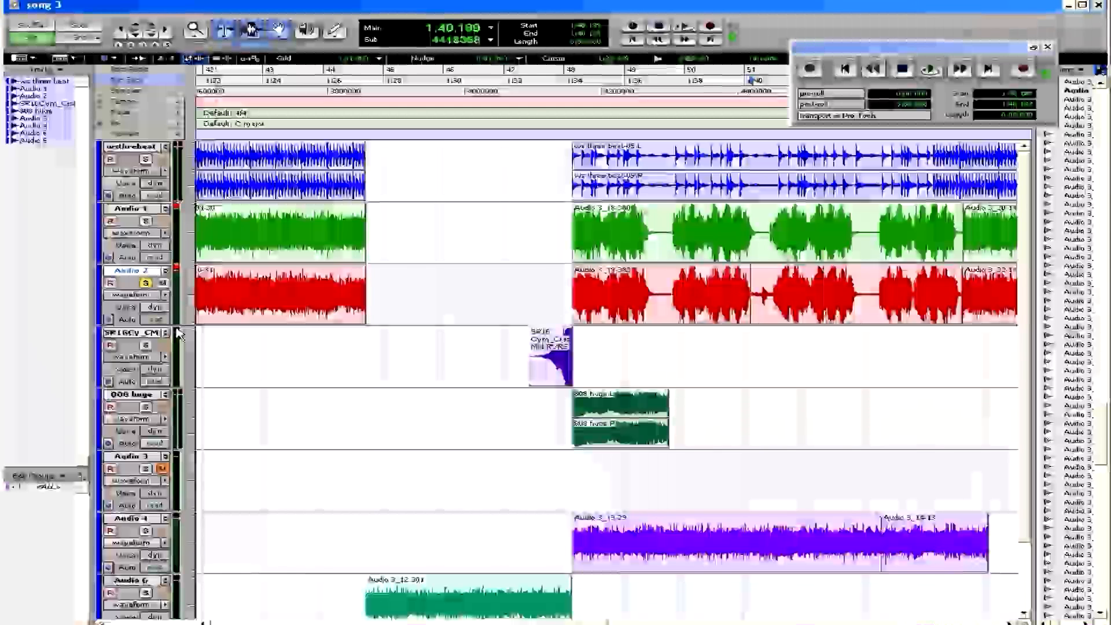
key("space")
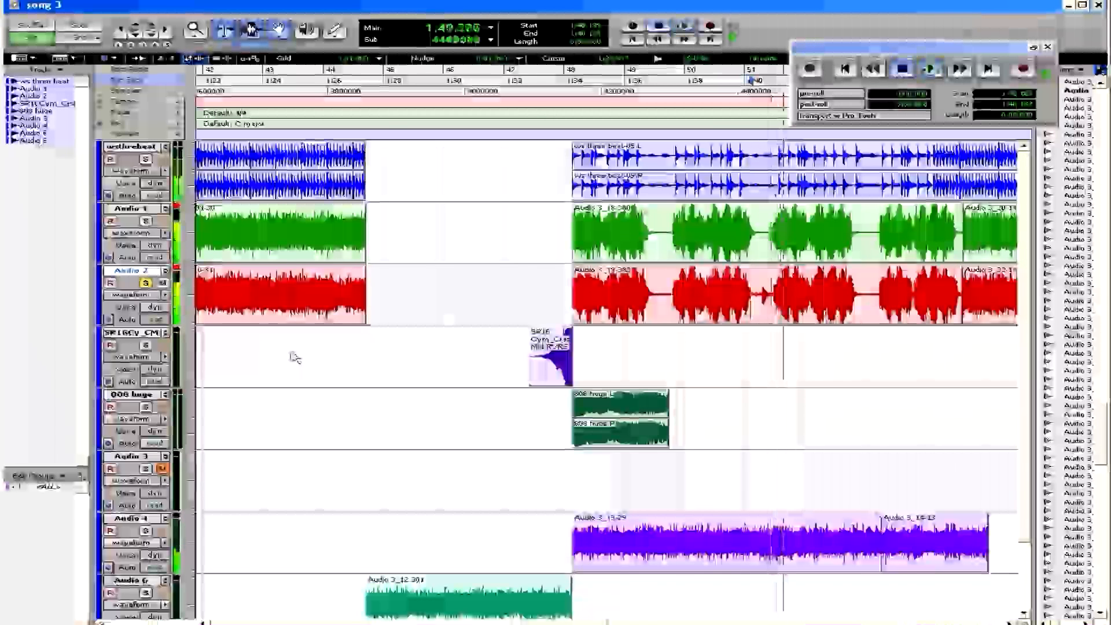
key("space")
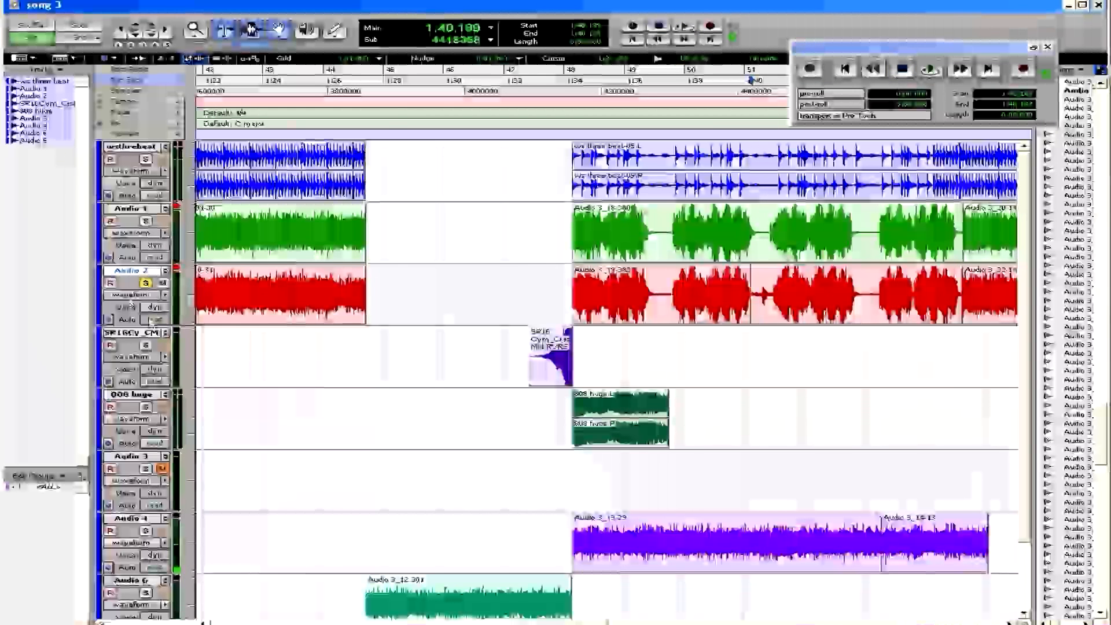
- Magnify the waveforms around 1:37 to examine the noise in the quiet gap of Audio 1 and Audio 2
left_click(558, 240)
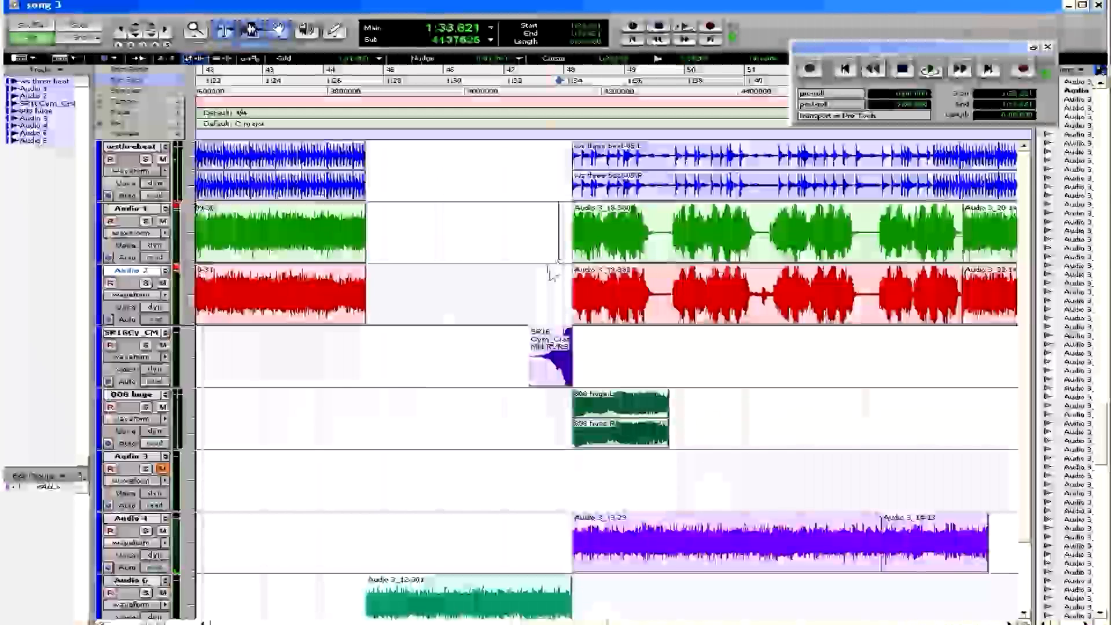
key("ctrl+bracketright")
key("ctrl+bracketright")
key("ctrl+bracketright")
key("ctrl+bracketright")
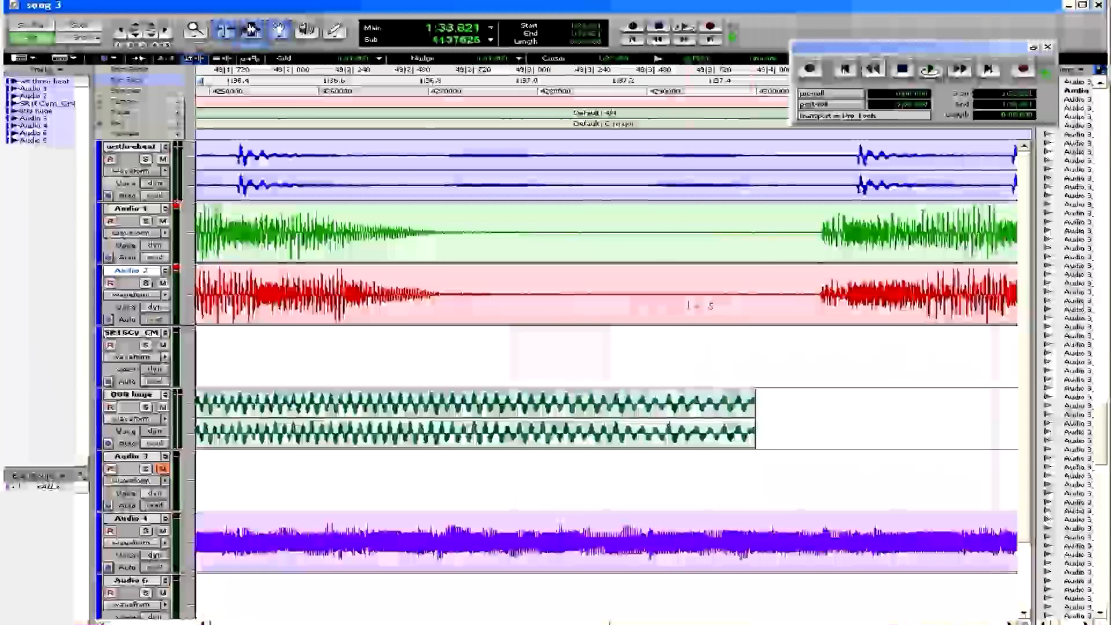
key("ctrl+alt+bracketright")
key("ctrl+alt+bracketright")
key("ctrl+alt+bracketright")
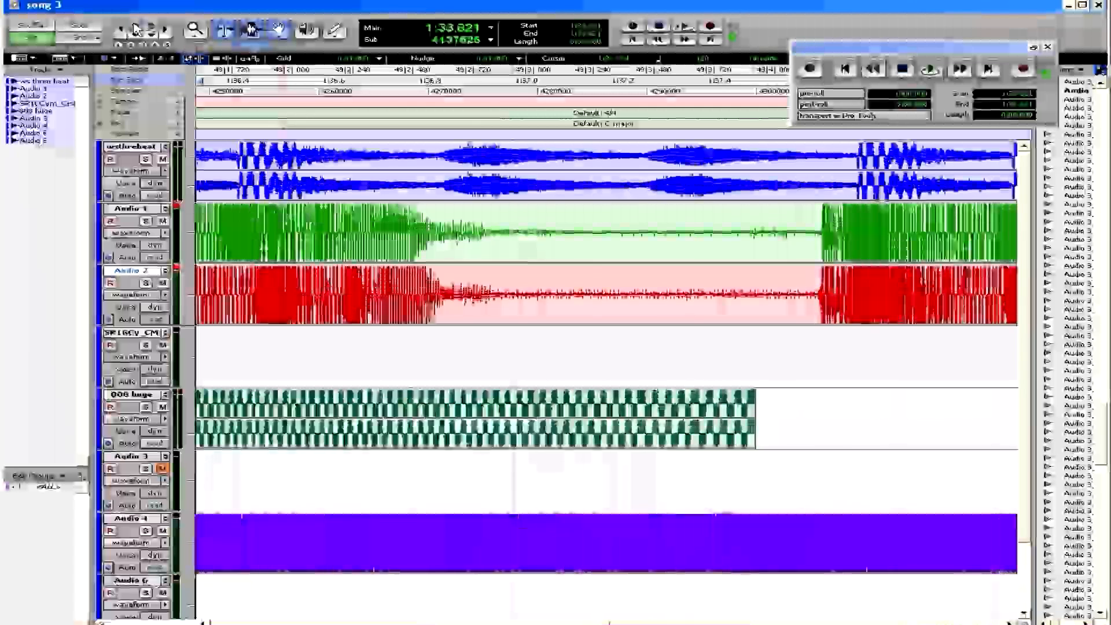
key("ctrl+alt+bracketright")
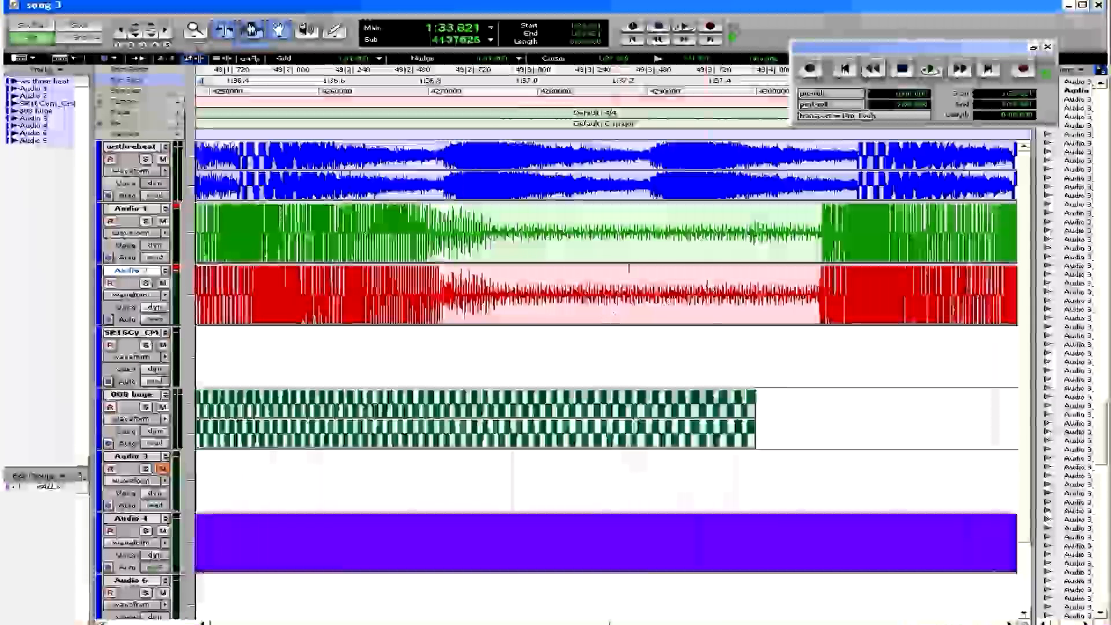
- Try deleting the noise in the quiet gap across Audio 1 and Audio 2, and undo the deletion
left_click_drag(488, 289, 814, 290)
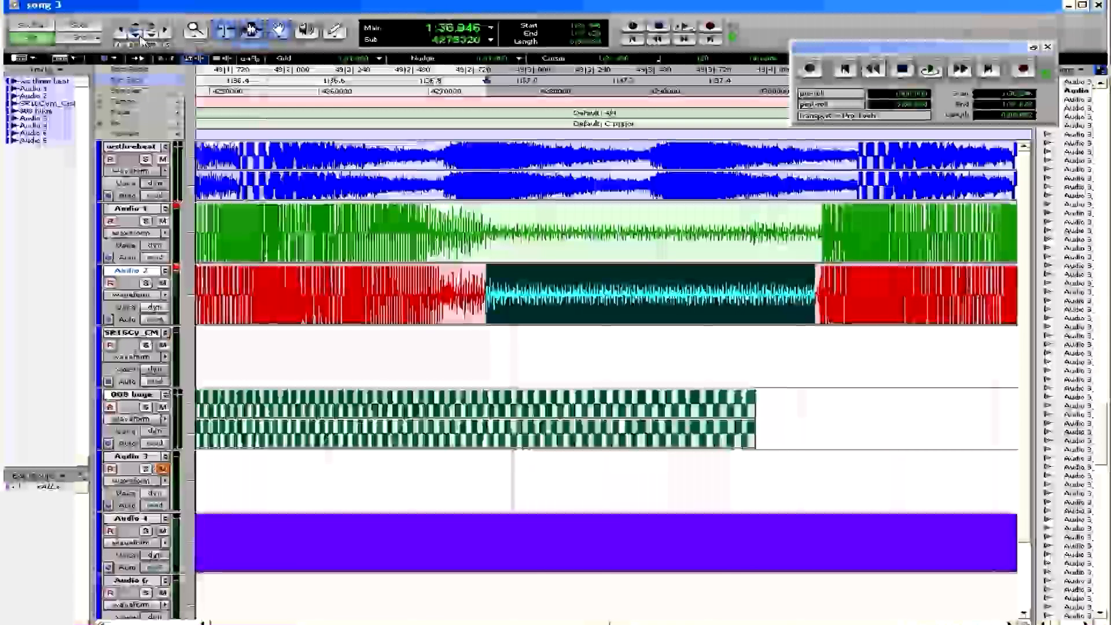
left_click(139, 36)
left_click(140, 37)
left_click(139, 37)
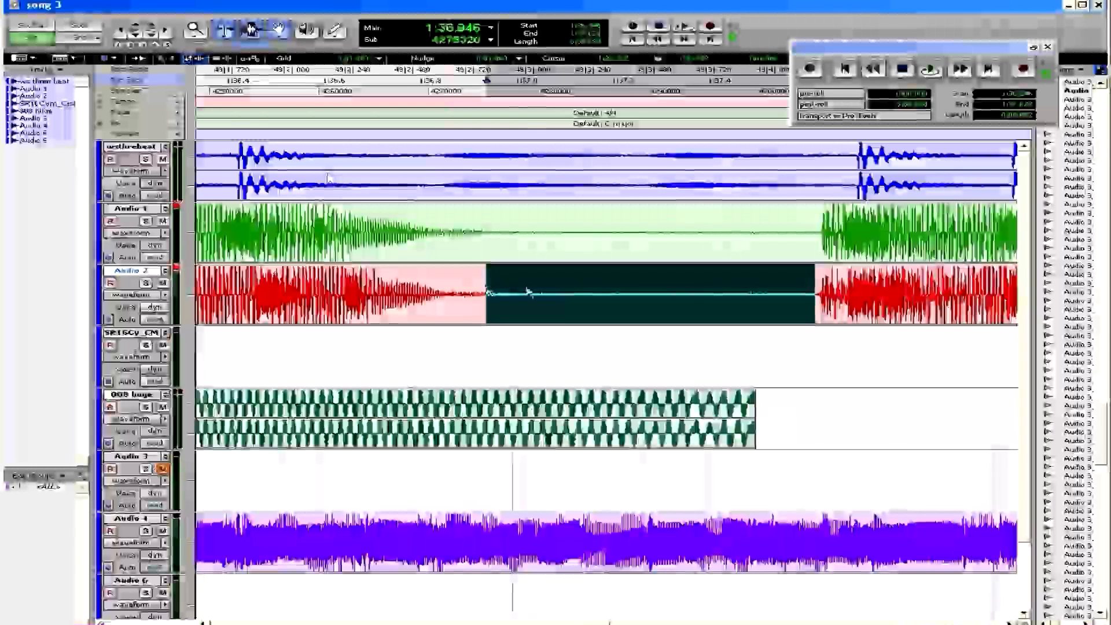
scroll(655, 350, "left", 3)
scroll(590, 302, "right", 3)
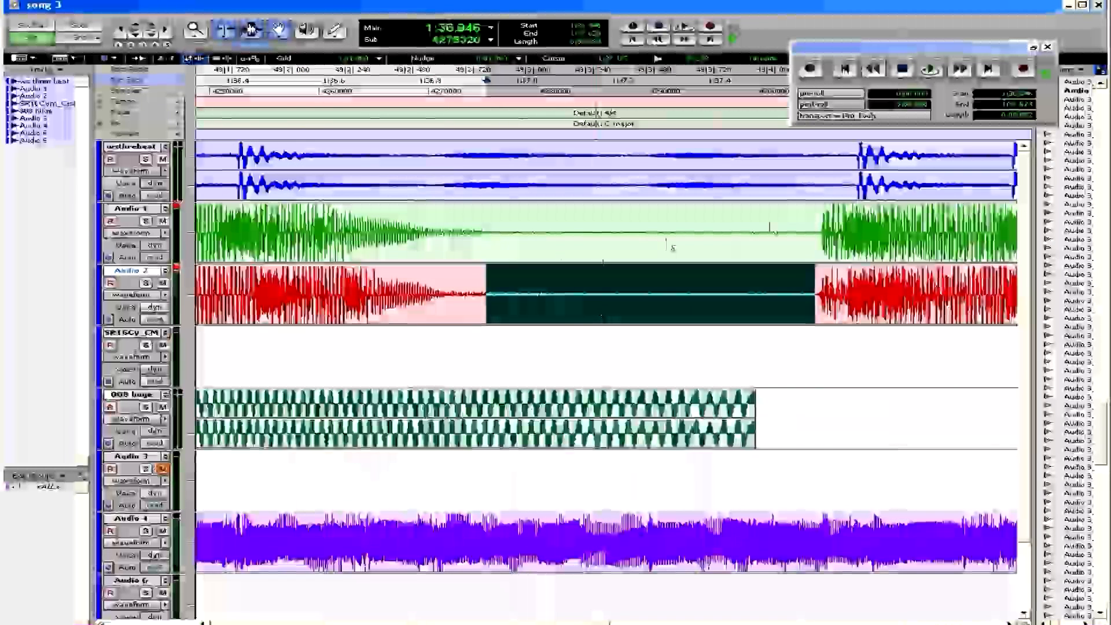
left_click(770, 226, "shift")
key("Delete")
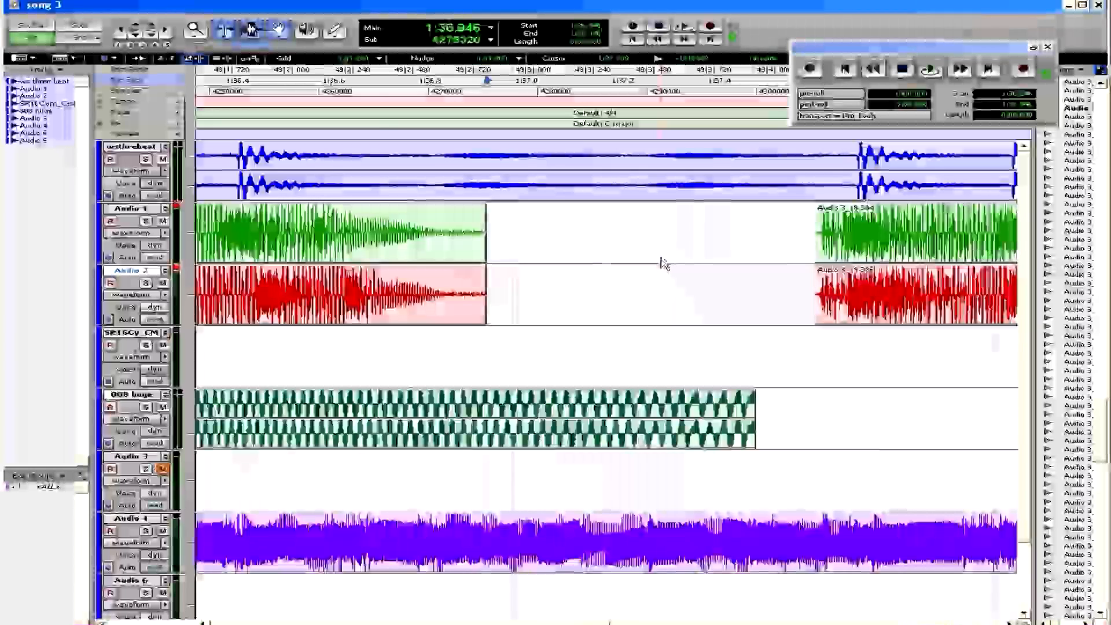
key("ctrl+z")
- Place the edit cursor at the start of the first drum hit on the wsthrebeat track, at about 1:34.286
scroll(593, 266, "left", 3)
scroll(593, 269, "left", 3)
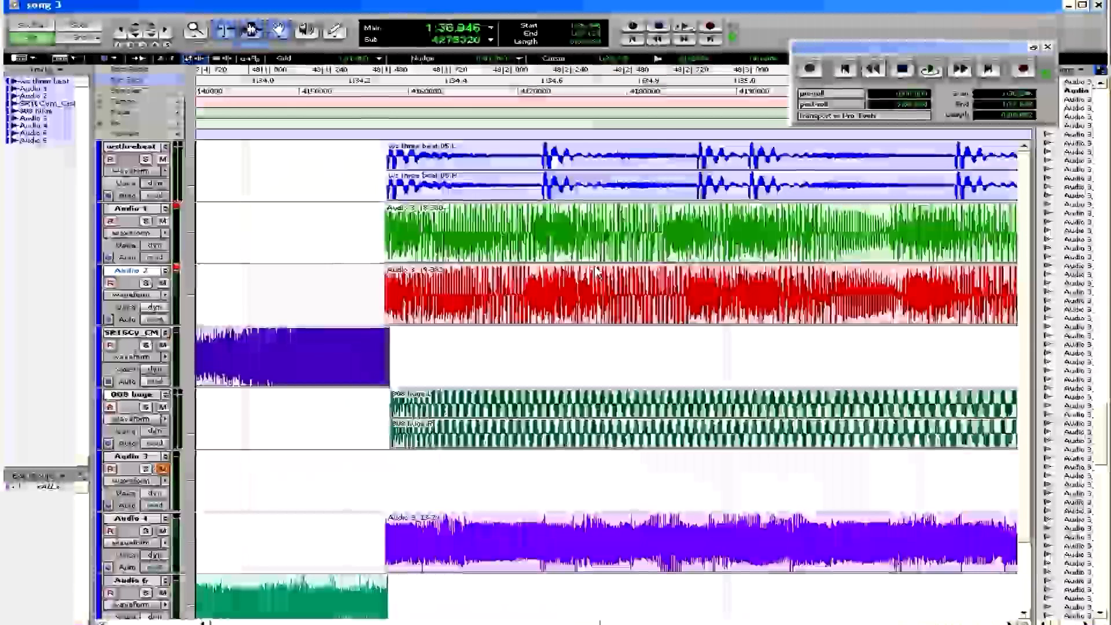
left_click(133, 35)
left_click(133, 35)
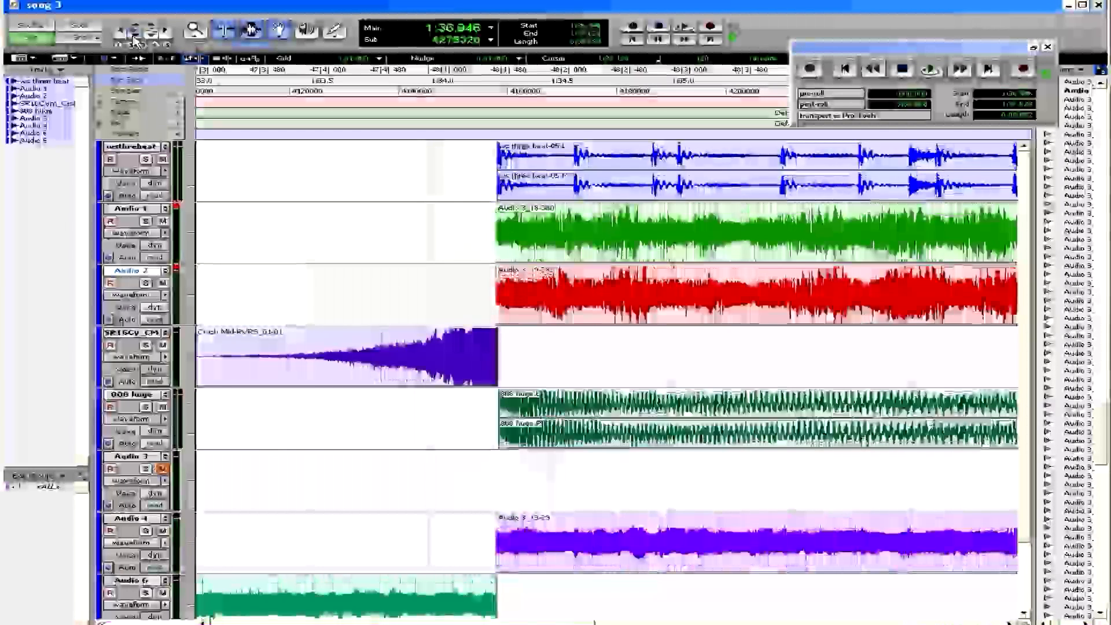
left_click(133, 34)
left_click(134, 30)
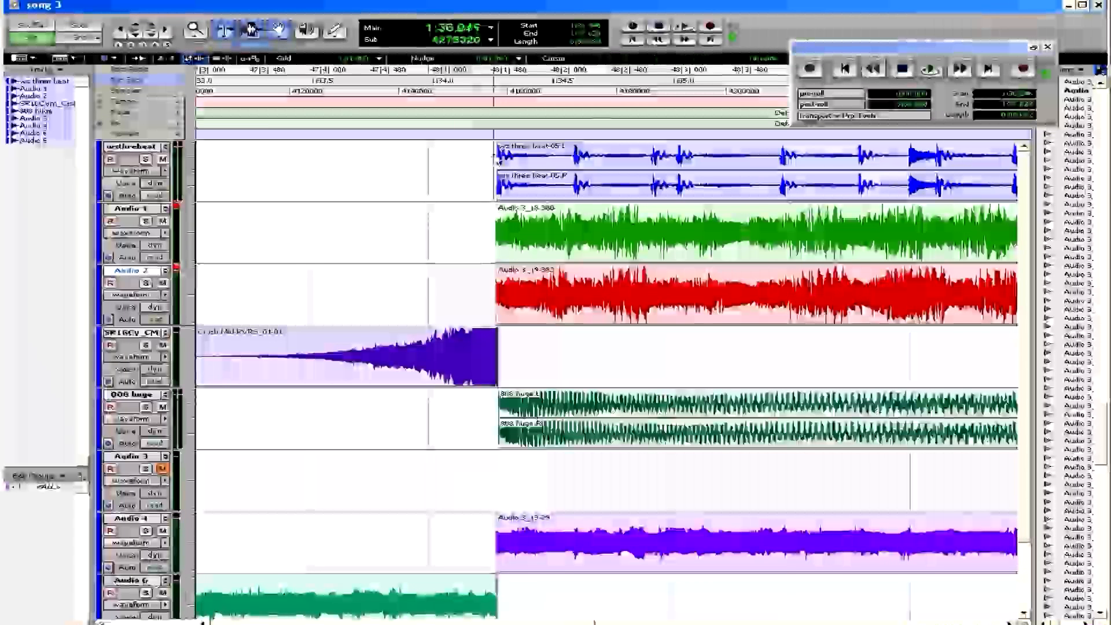
left_click(494, 179)
key("ctrl+]")
key("ctrl+]")
key("ctrl+]")
scroll(536, 182, "right", 3)
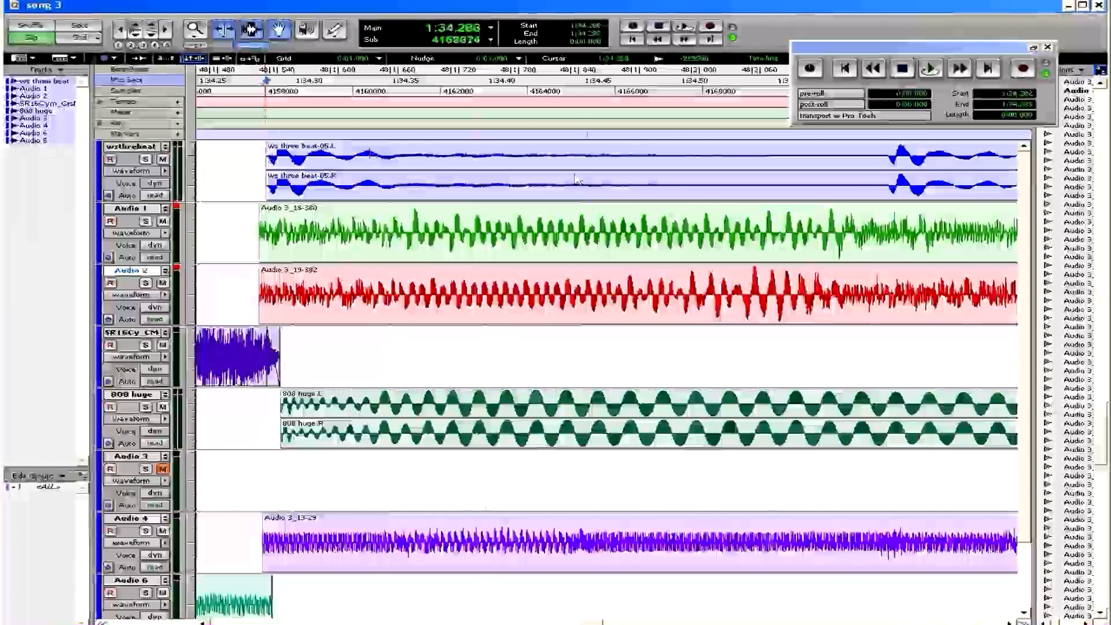
- Select about 0.320 s of wsthrebeat from the first drum hit to the second and play it soloed
left_click_drag(266, 156, 888, 162)
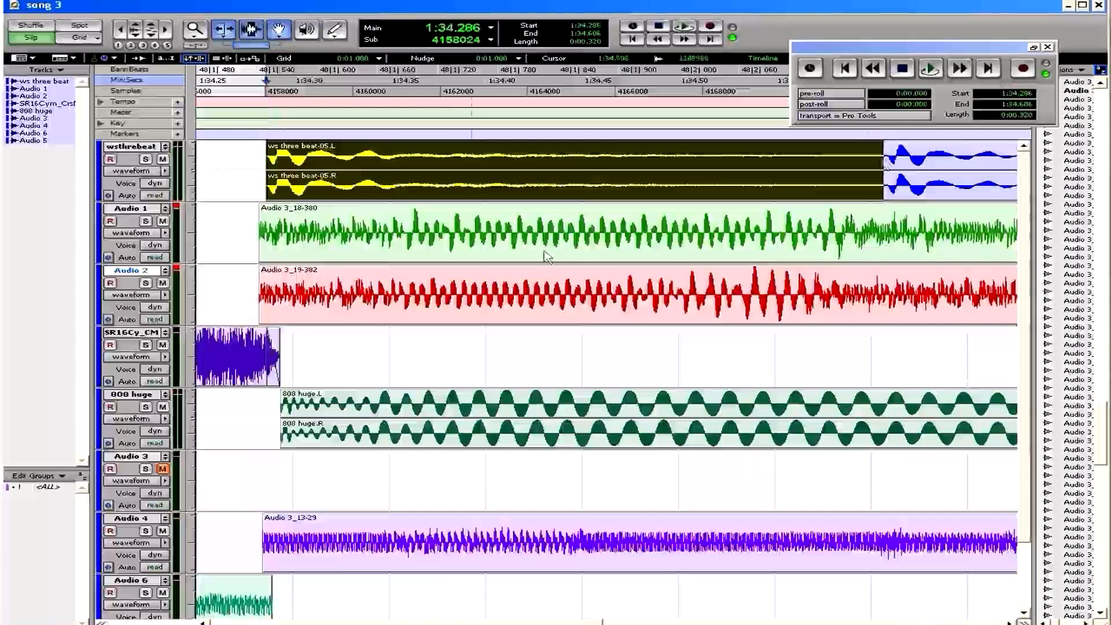
left_click(146, 159)
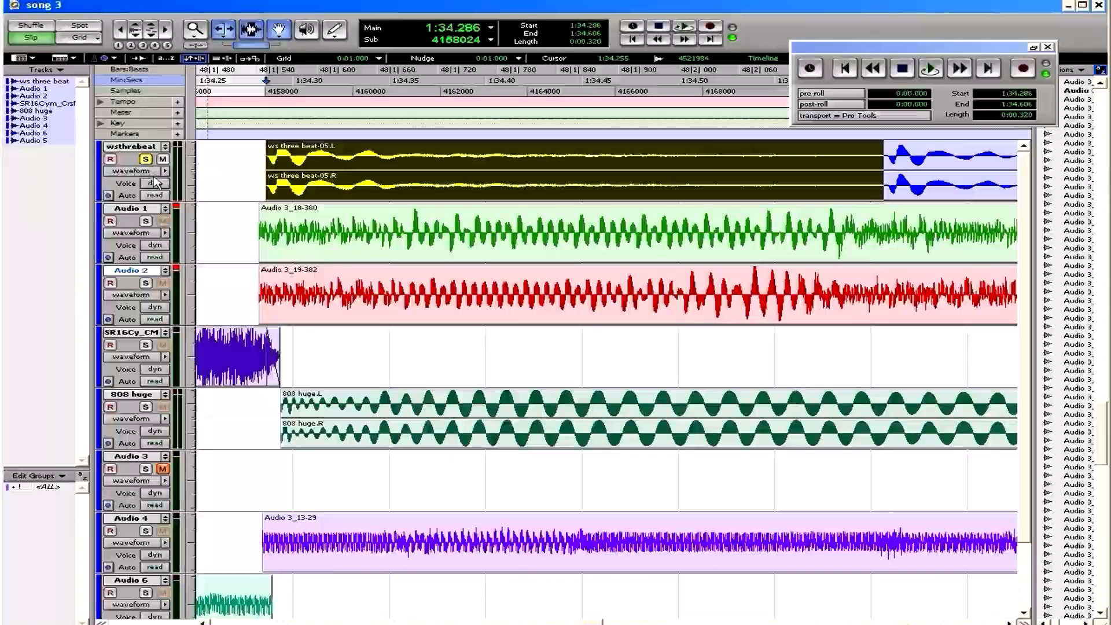
key("space")
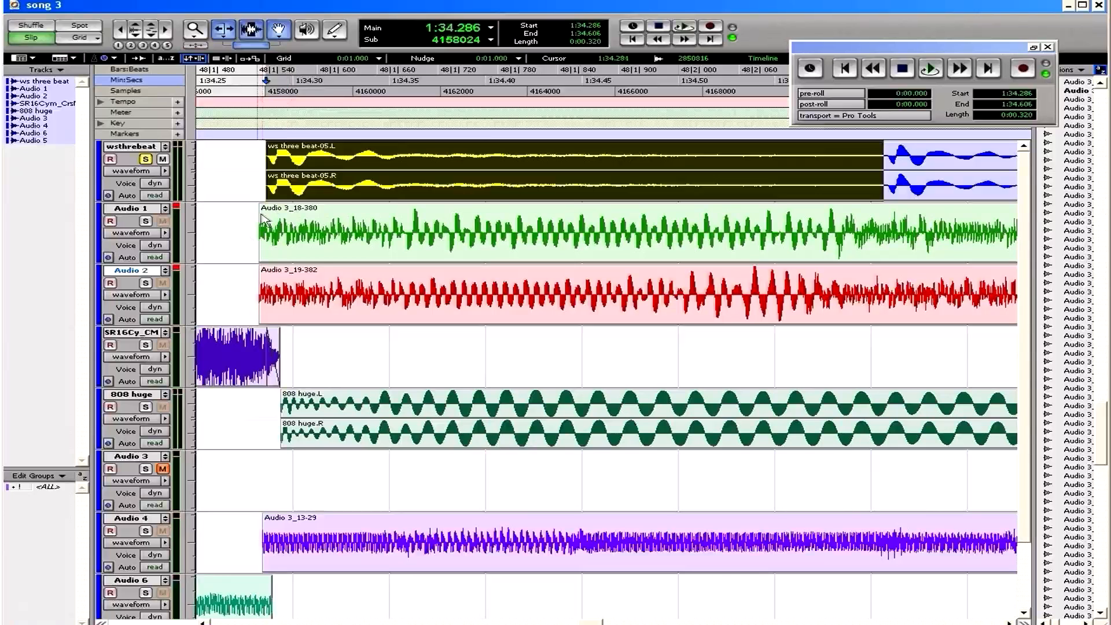
- Add a short equal-gain fade-in at the start of the Audio 1 and Audio 2 regions, using a selection of about 0.003 s
left_click_drag(349, 244, 367, 316)
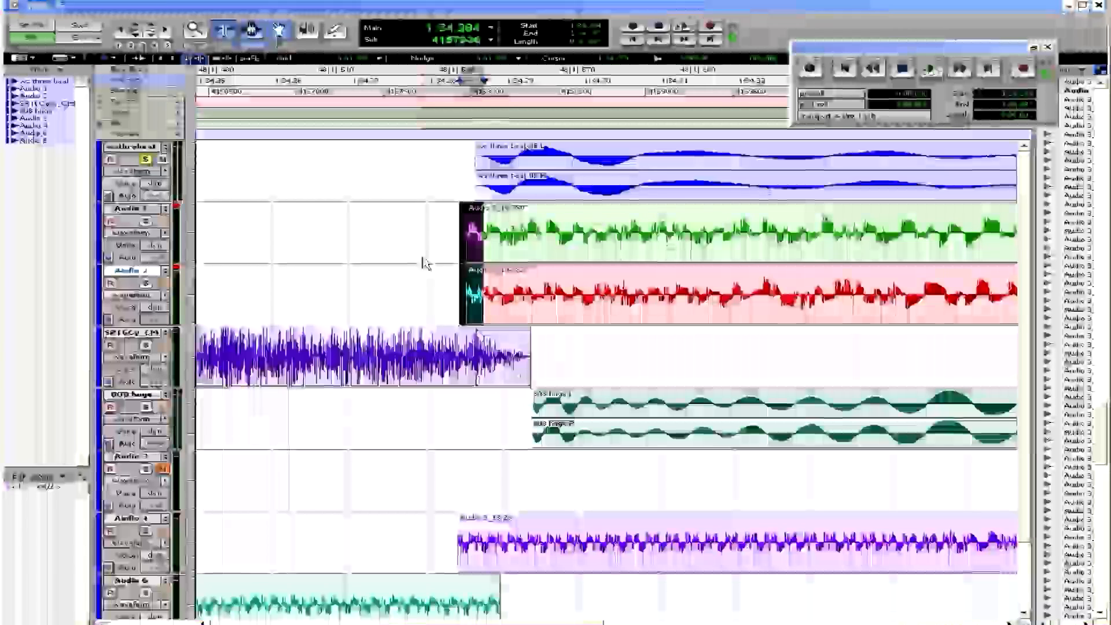
key("ctrl+f")
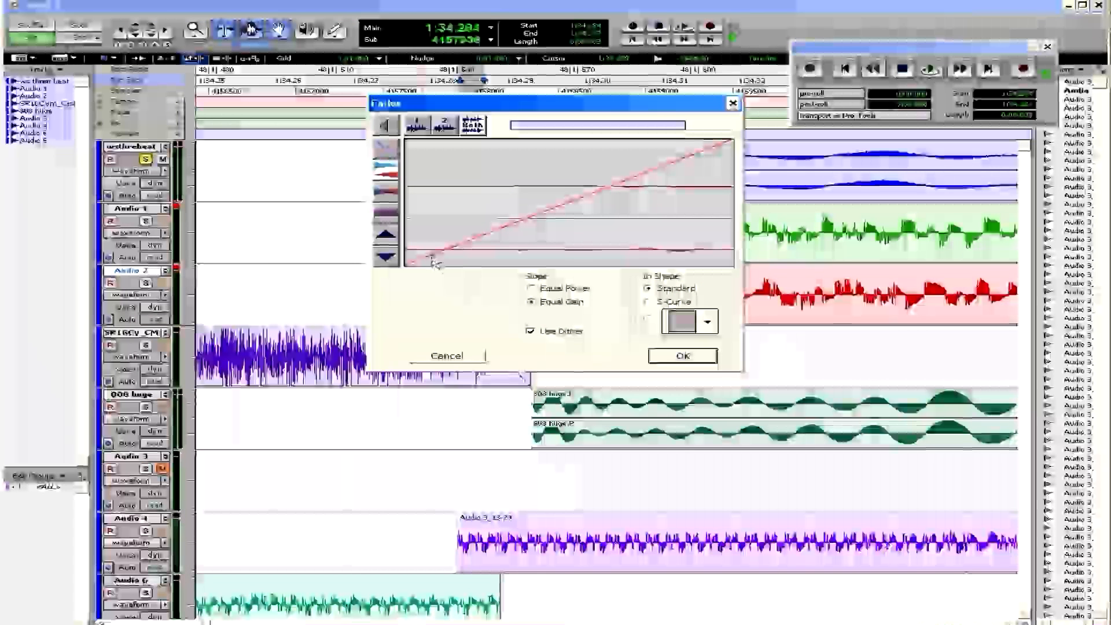
key("Return")
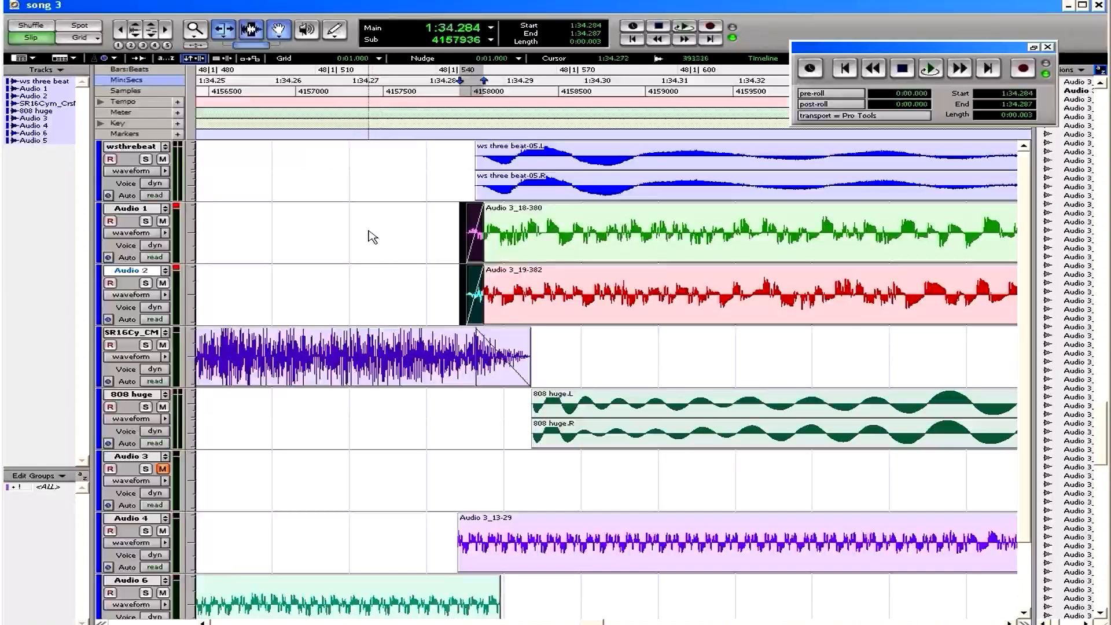
- Delete the Audio 1 and Audio 2 audio from about 1:34.574 up to the second drum hit
scroll(439, 231, "right", 5)
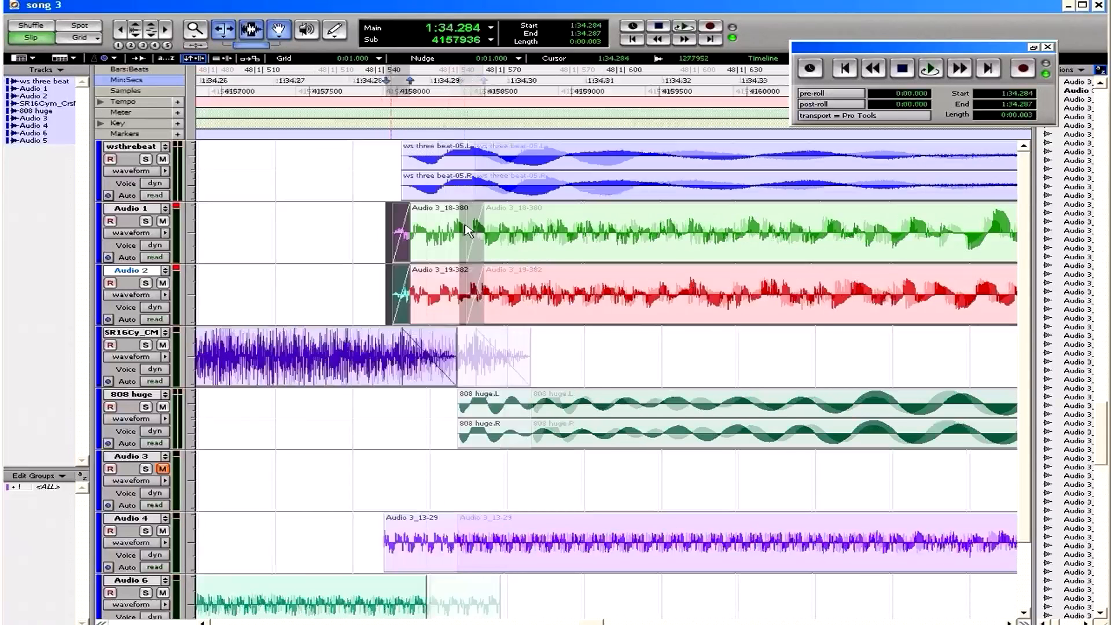
scroll(465, 225, "down", 3)
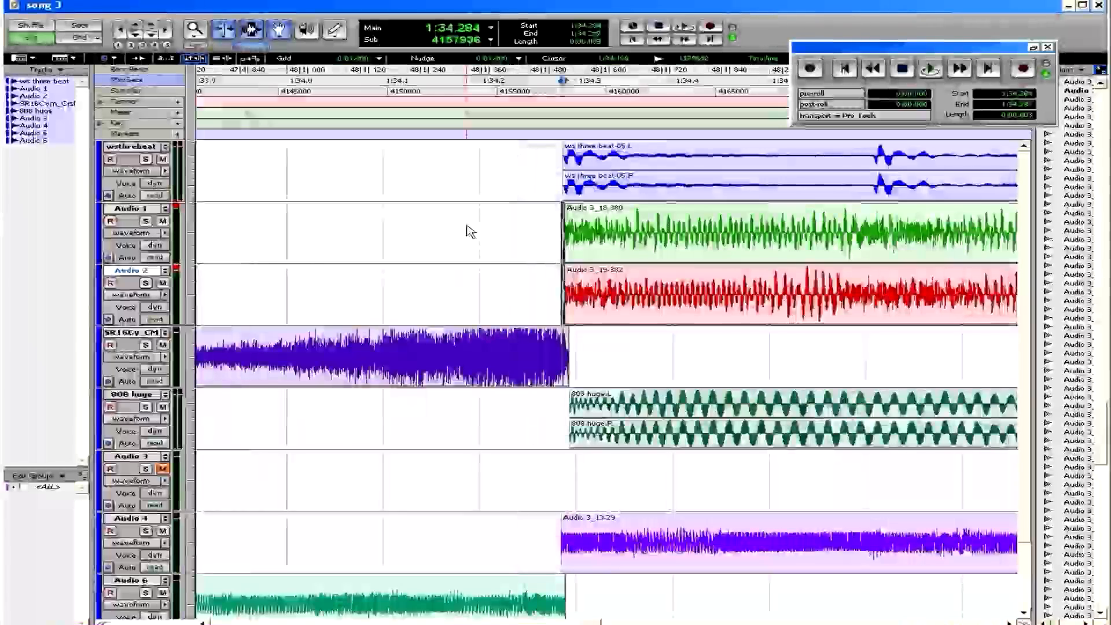
scroll(465, 225, "up", 1)
scroll(466, 226, "right", 2)
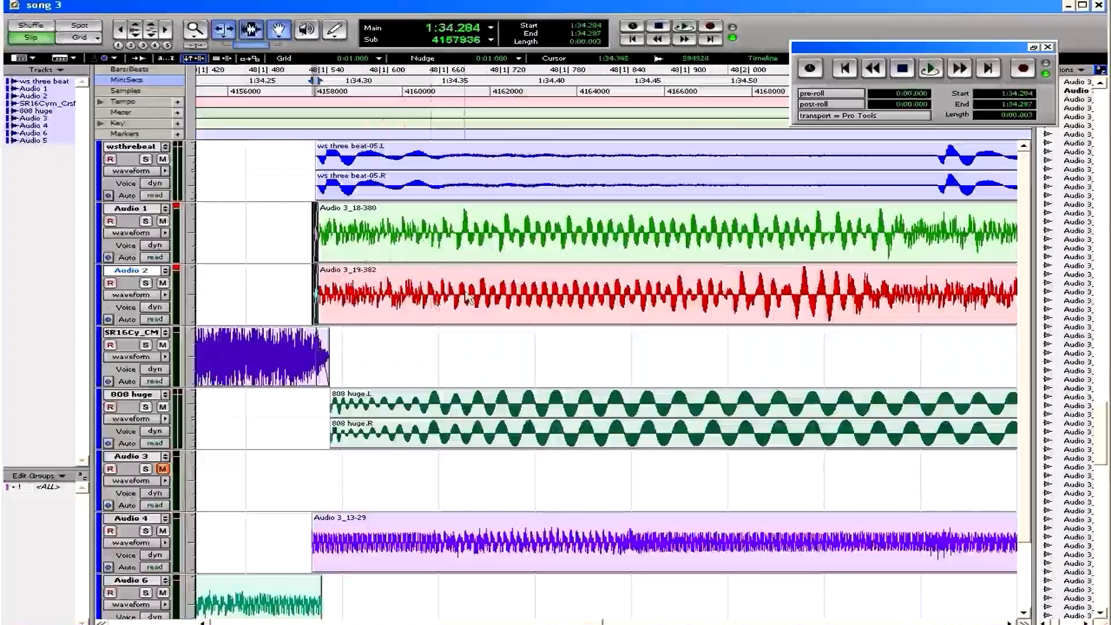
scroll(623, 243, "right", 1)
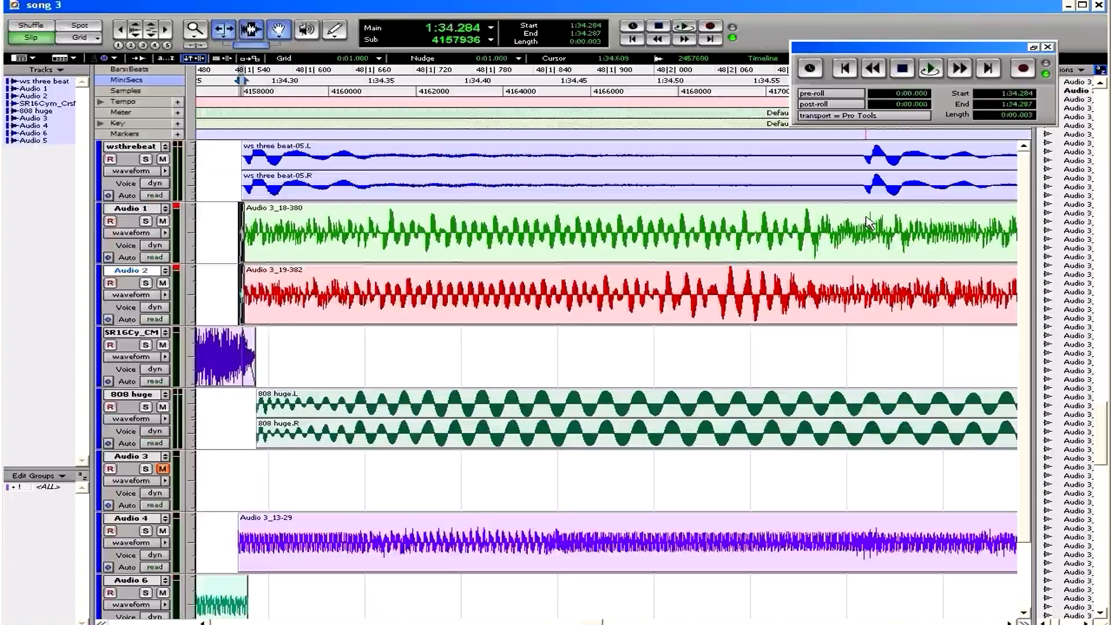
left_click_drag(865, 217, 790, 313)
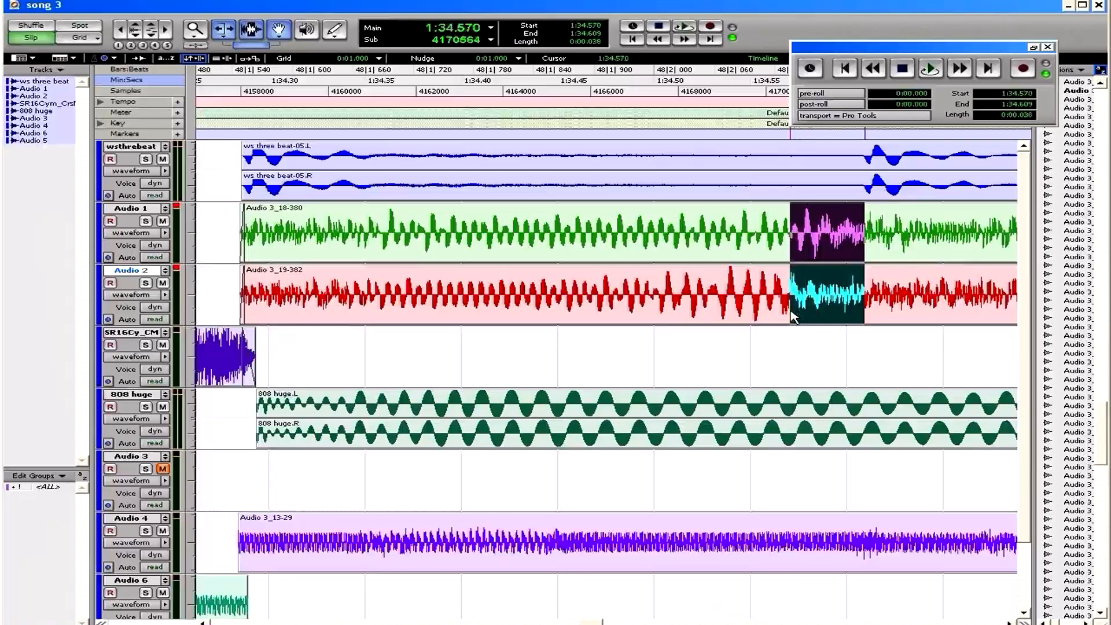
key("Delete")
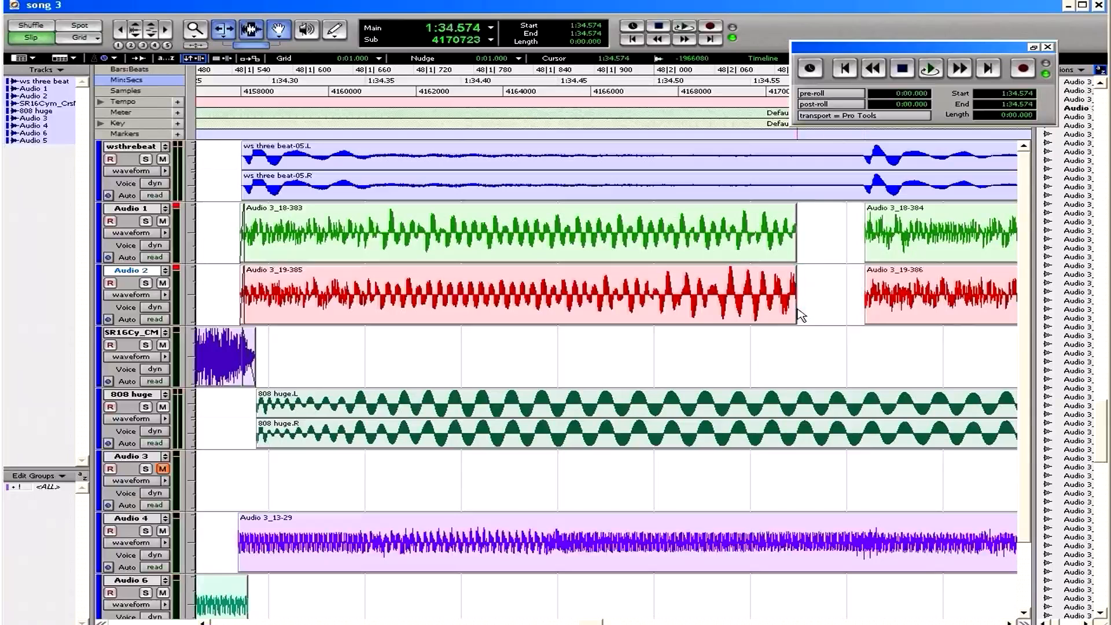
- Add a fade-out from about 1:34.534 to the end of the first Audio 1 and Audio 2 regions
left_click_drag(821, 220, 722, 306)
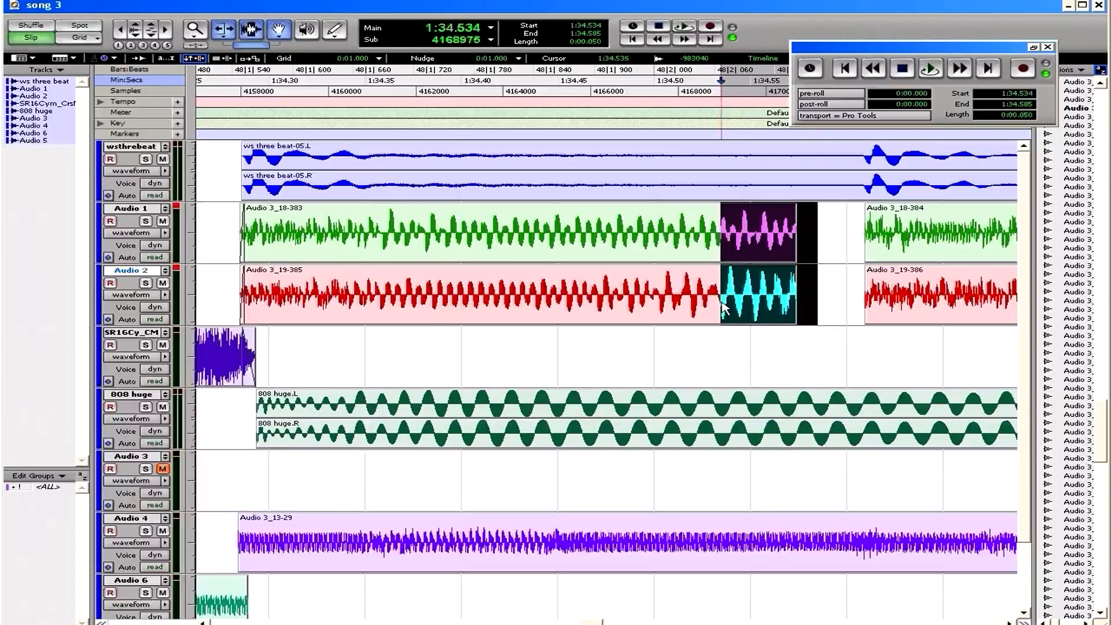
key("ctrl+f")
key("Return")
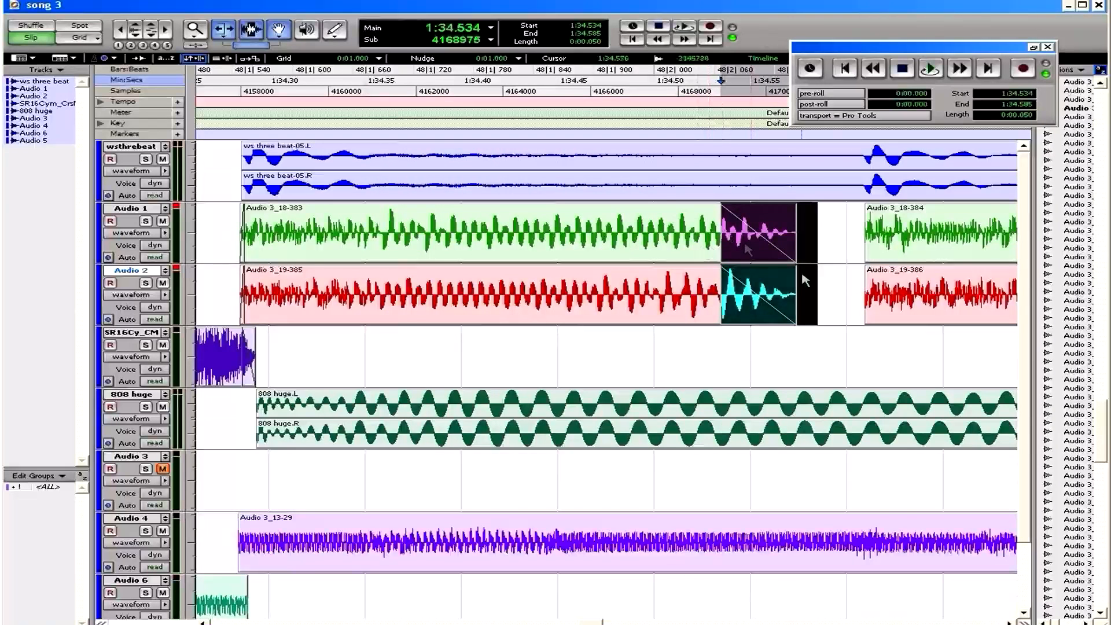
- Add a fade-in at the second drum hit on Audio 1 and Audio 2, using a selection of about 0.004 s from 1:34.607
scroll(805, 279, "right", 2)
left_click(716, 228)
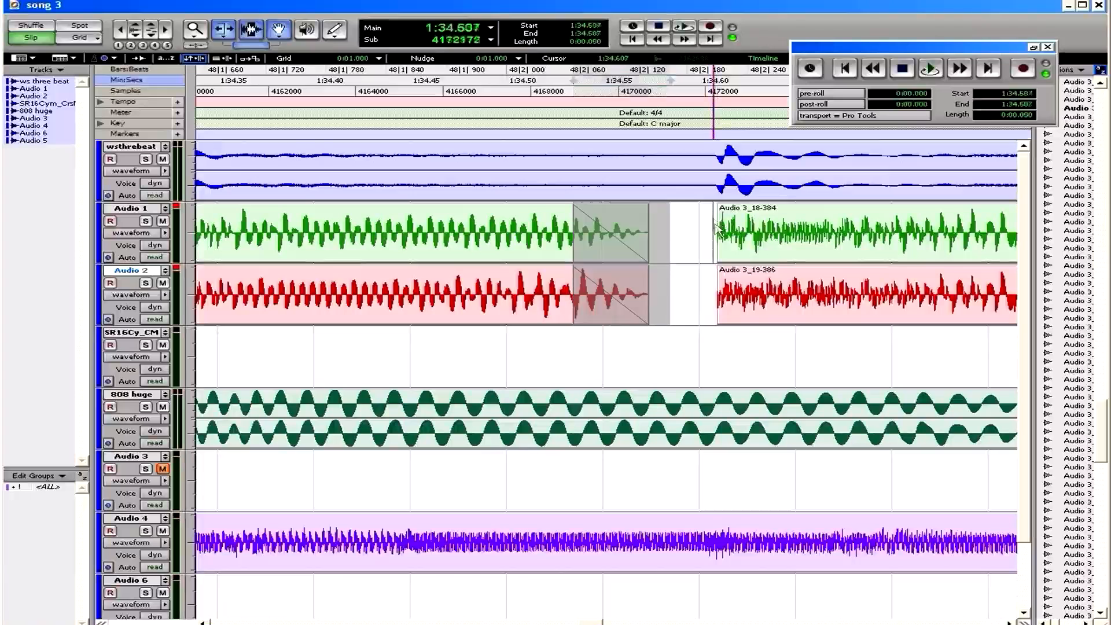
left_click_drag(718, 228, 723, 293)
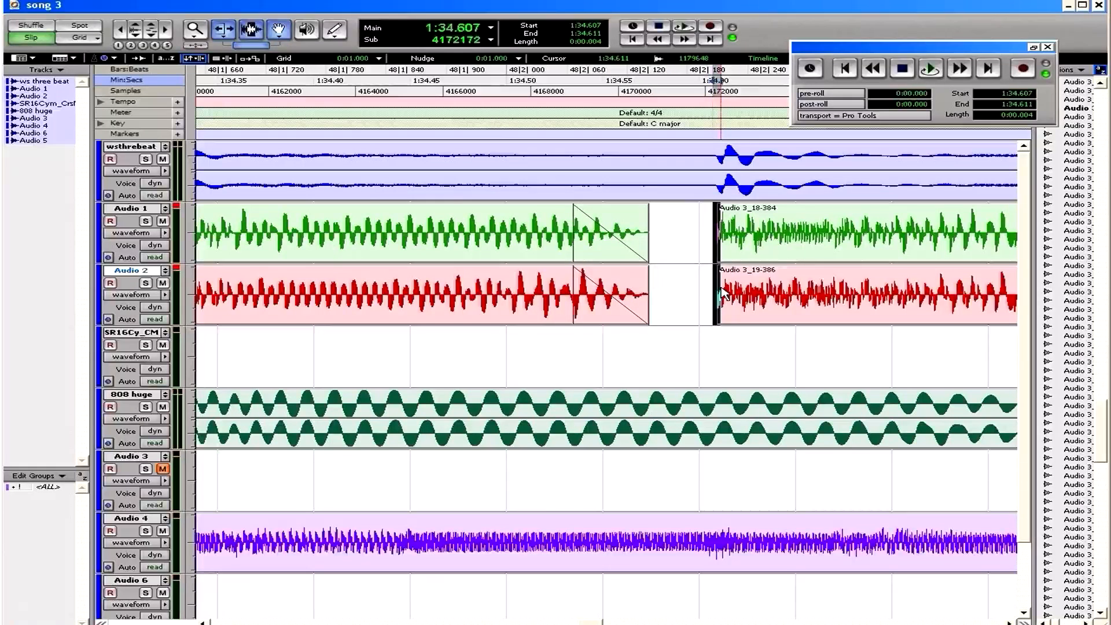
key("ctrl+f")
key("Return")
scroll(718, 289, "right", 7)
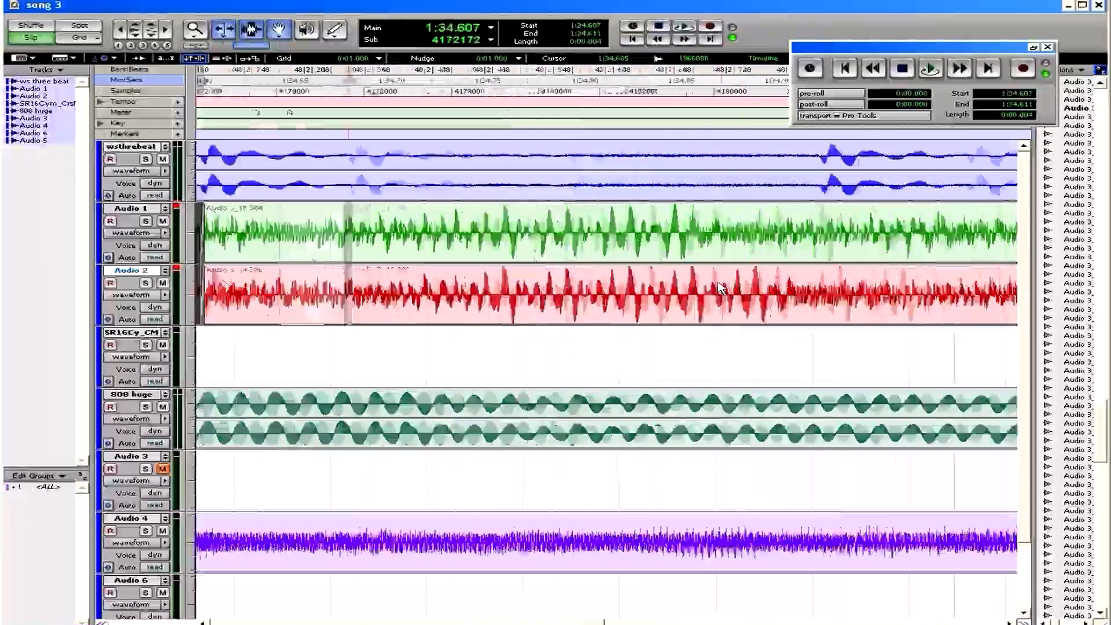
- Delete the Audio 1 and Audio 2 audio just before the drum hit at about 1:34.931, fading out the preceding regions from about 1:34.853
left_click_drag(822, 231, 723, 310)
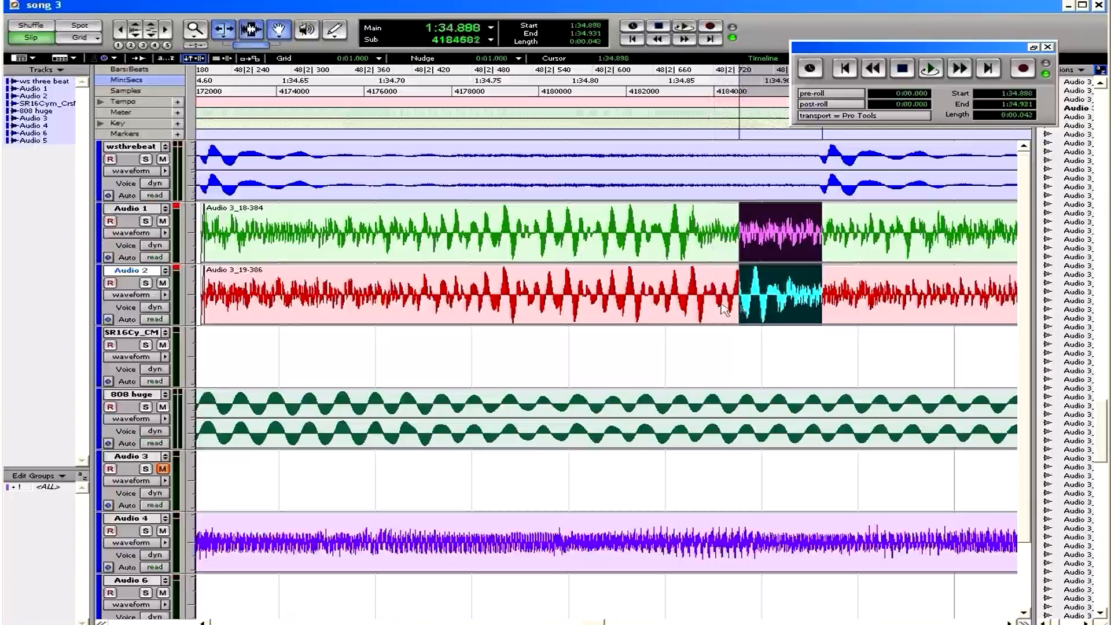
key("Delete")
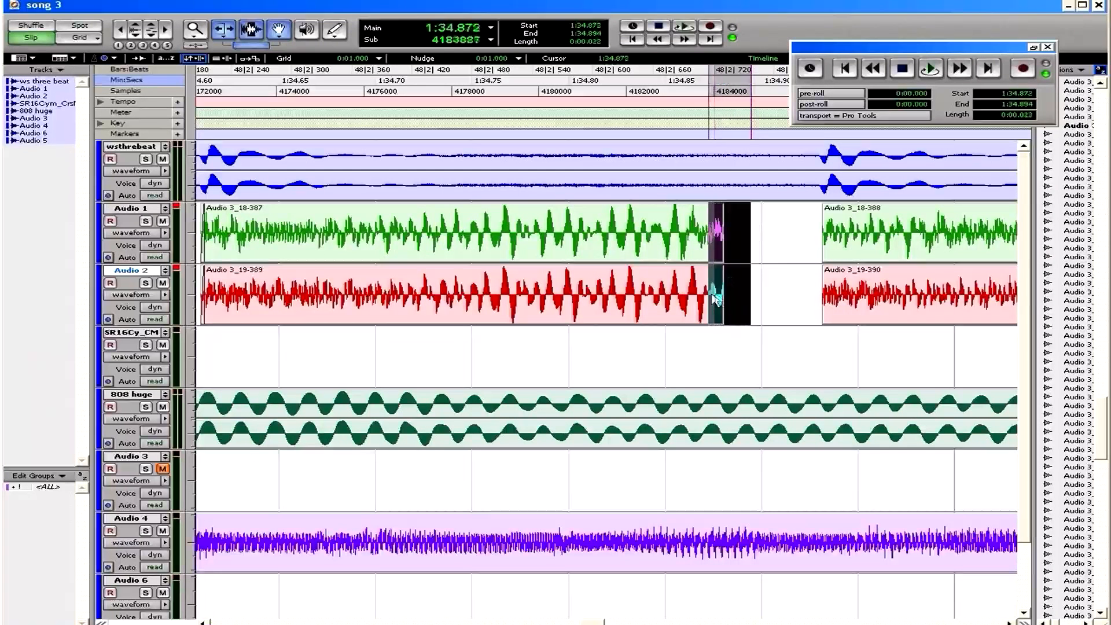
key("ctrl+f")
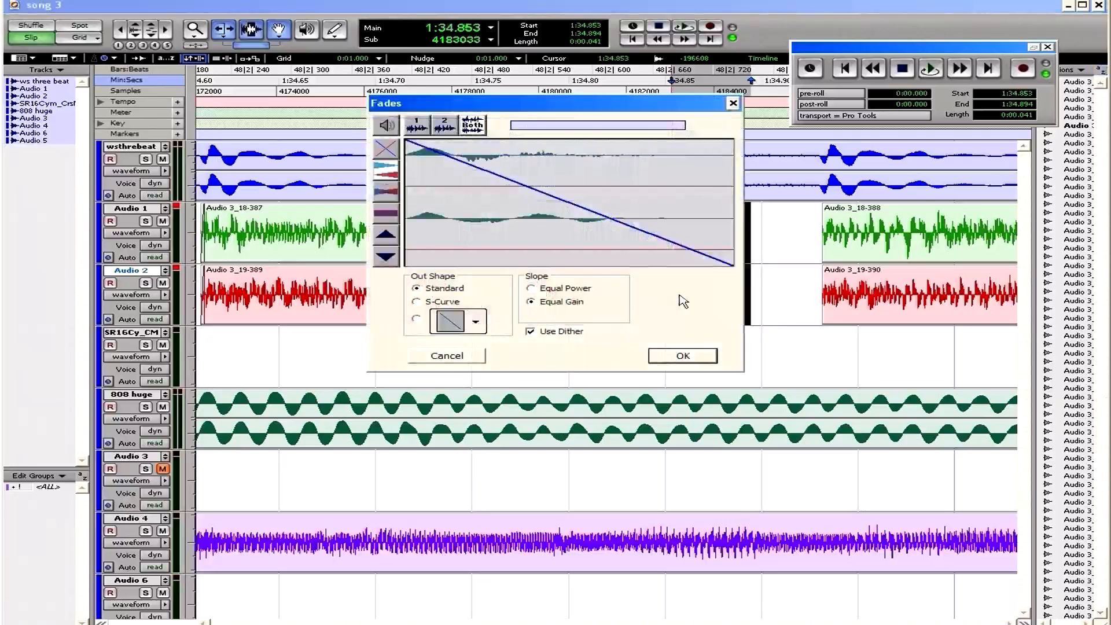
key("Return")
- Add a fade-in at 1:34.931 on Audio 1 and Audio 2, using a selection of about 0.003 s
left_click(807, 227)
key("Tab")
left_click(832, 242, "shift")
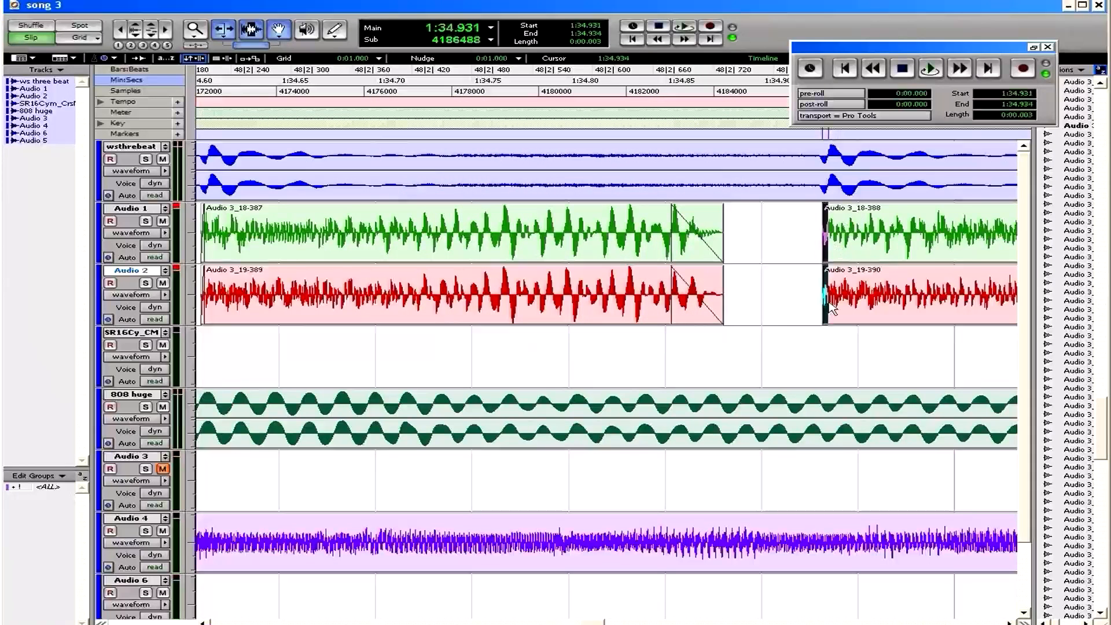
key("ctrl+f")
key("Return")
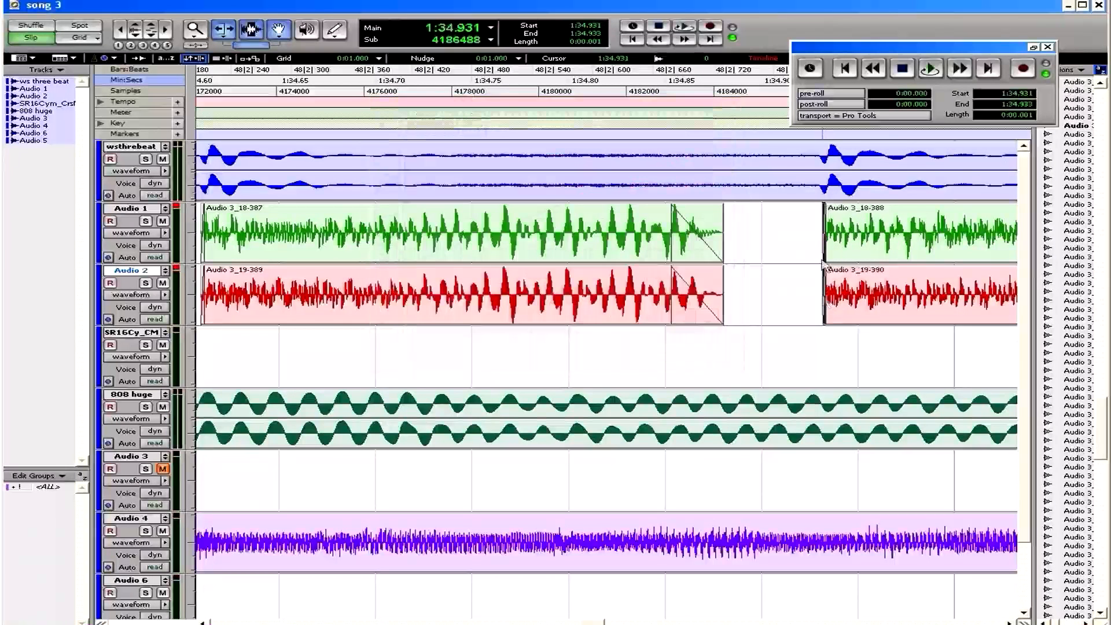
- Cut a gap in Audio 1 and Audio 2 after about 1:35.30 and fade out the preceding regions from about 1:35.243
scroll(597, 249, "right", 6)
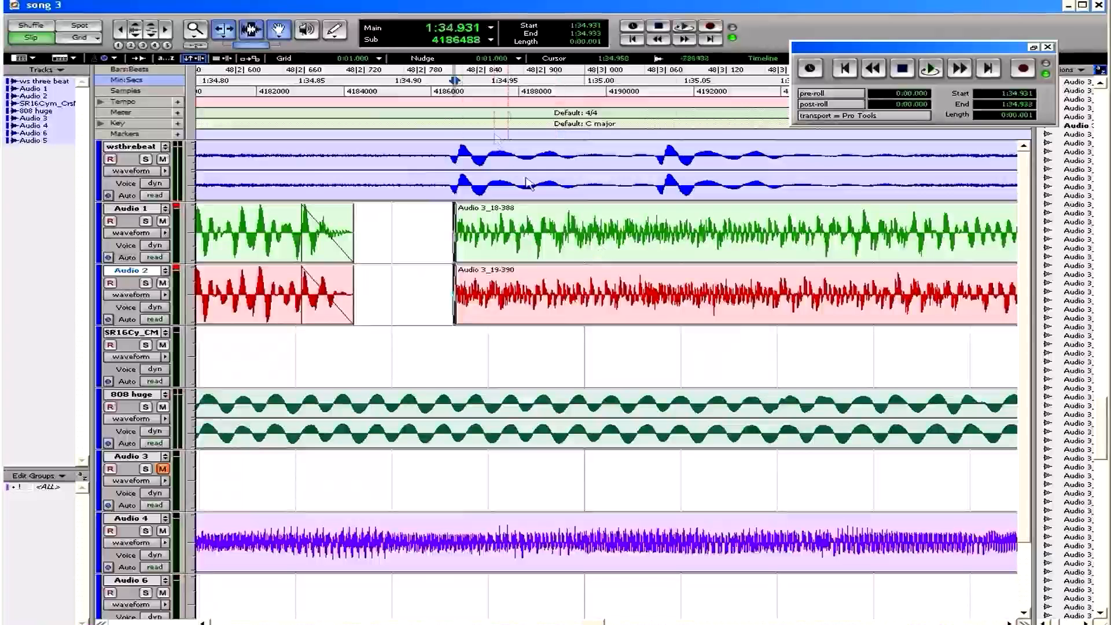
scroll(684, 199, "right", 5)
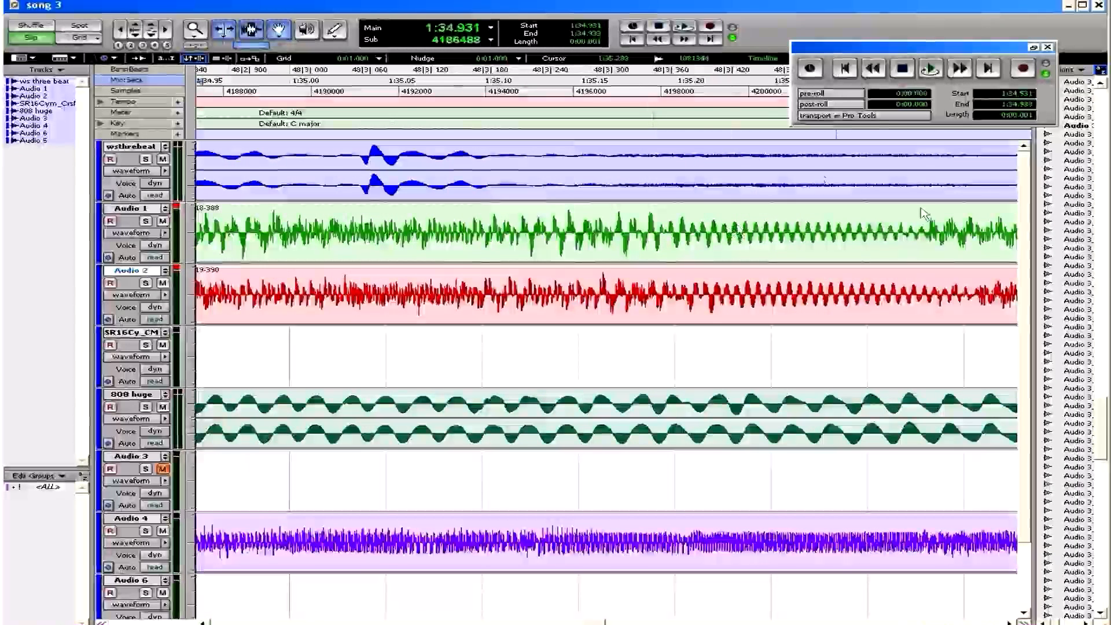
left_click_drag(925, 217, 874, 278)
key("Delete")
left_click_drag(888, 217, 711, 315)
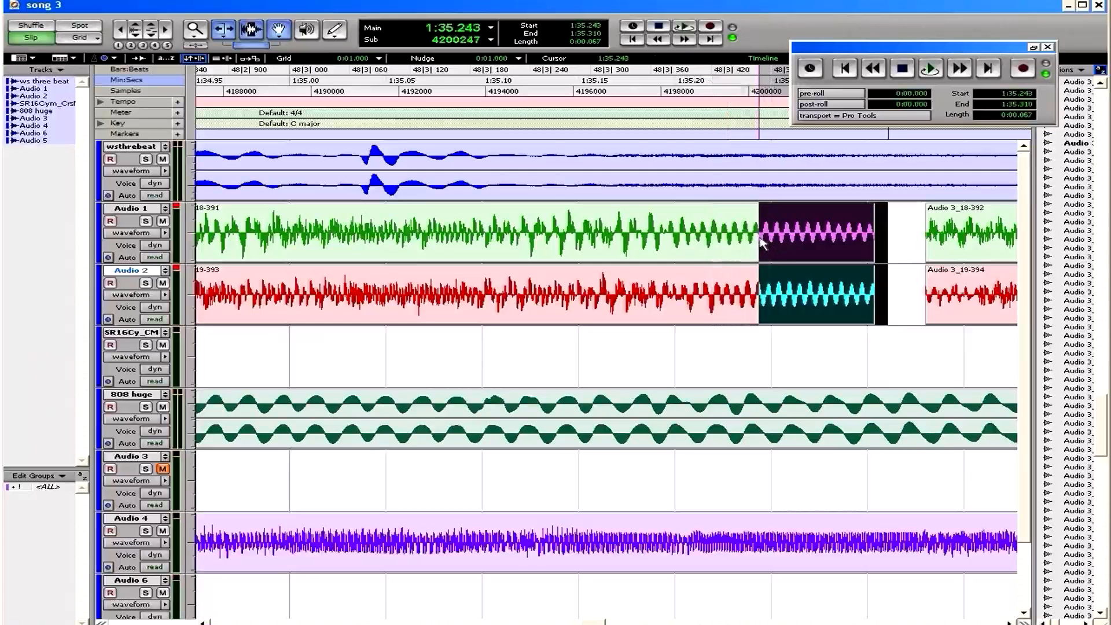
key("ctrl+f")
key("Return")
- Extend the gap on Audio 1 and Audio 2 up to the drum hit at about 1:35.460 and add a fade-in there
scroll(765, 260, "right", 3)
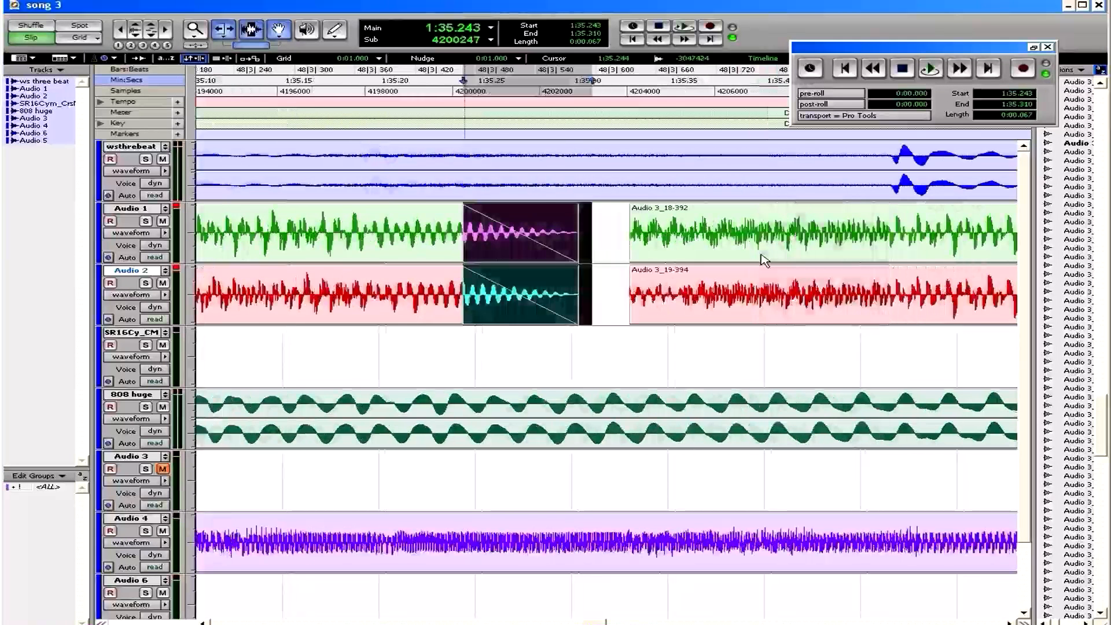
scroll(765, 260, "right", 2)
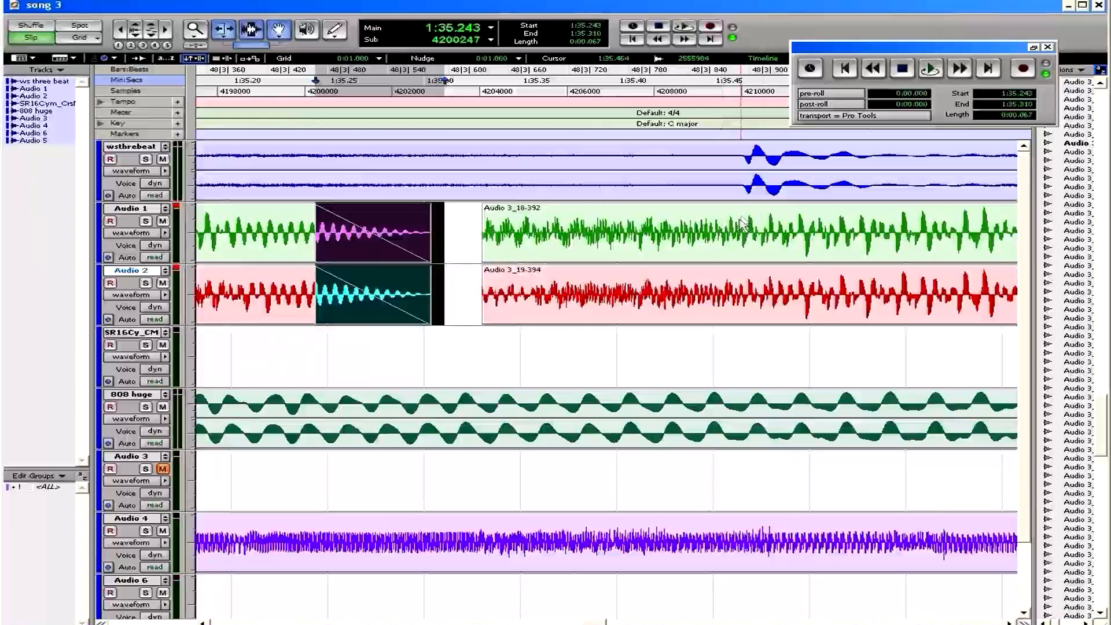
scroll(743, 224, "left", 6)
scroll(758, 246, "right", 10)
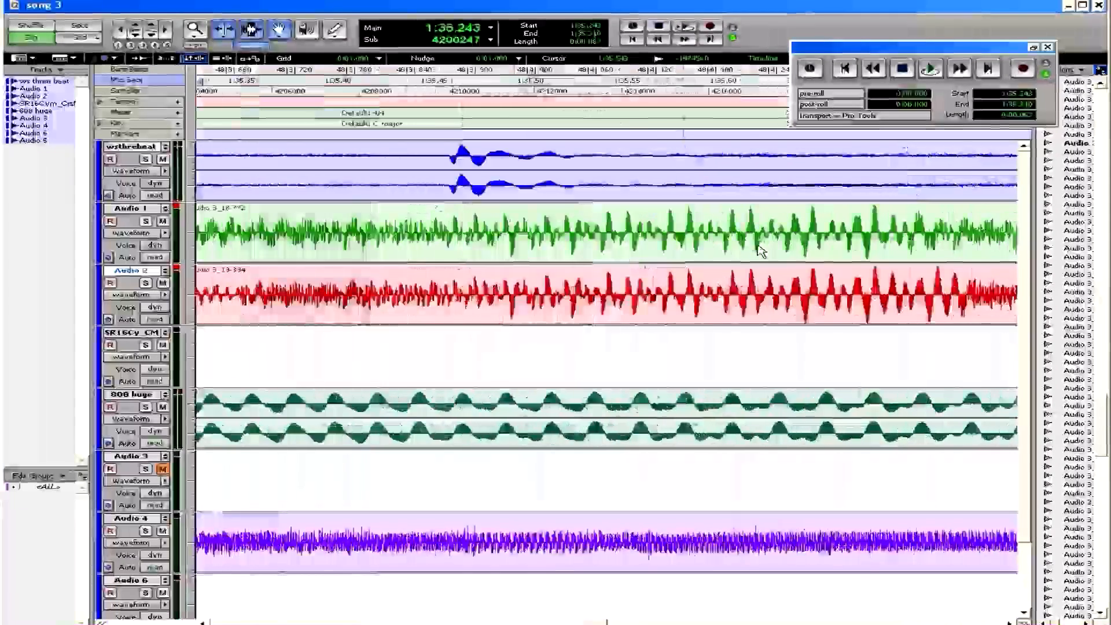
scroll(758, 246, "left", 3)
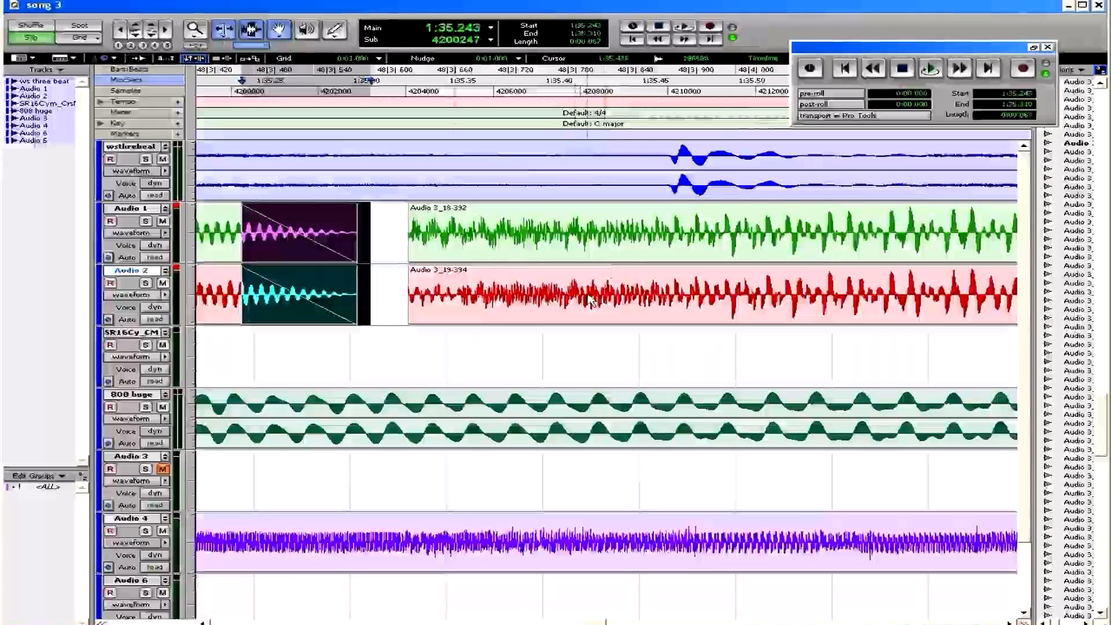
key("ctrl+bracketleft")
key("ctrl+bracketleft")
key("ctrl+bracketleft")
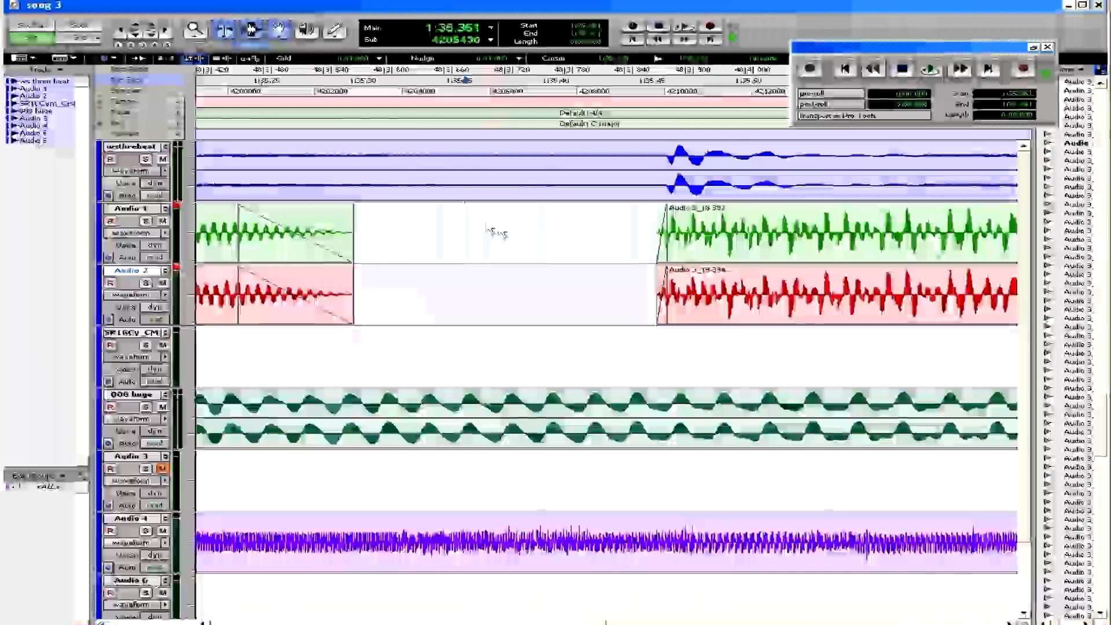
- Create a marker named "maybe push forward" in the gap at 1:35.361
key("KP_Enter")
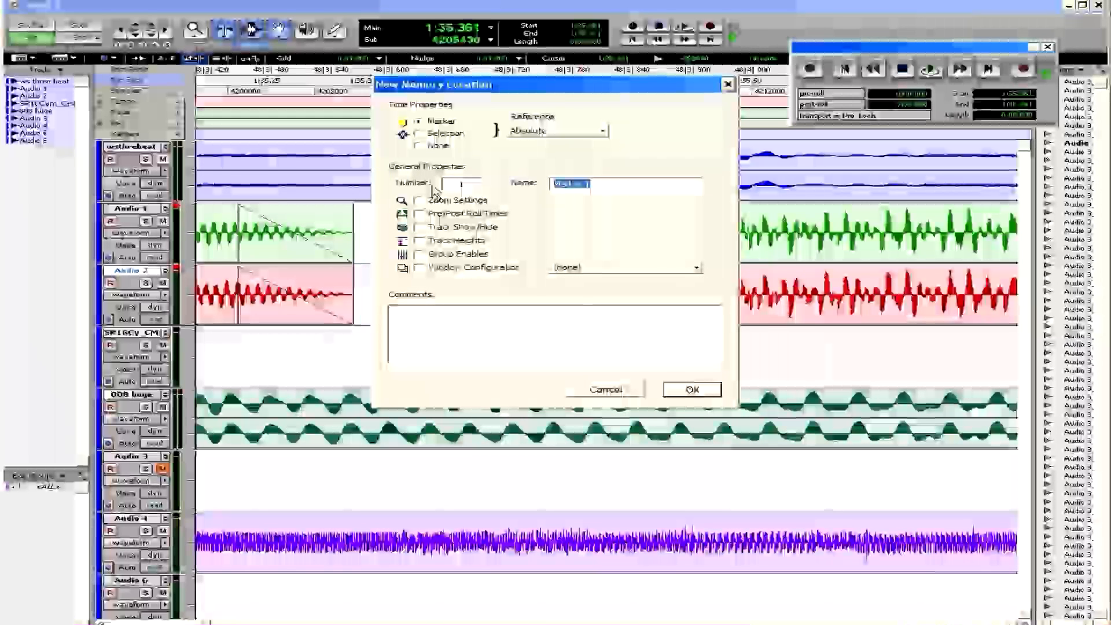
type("maybe o")
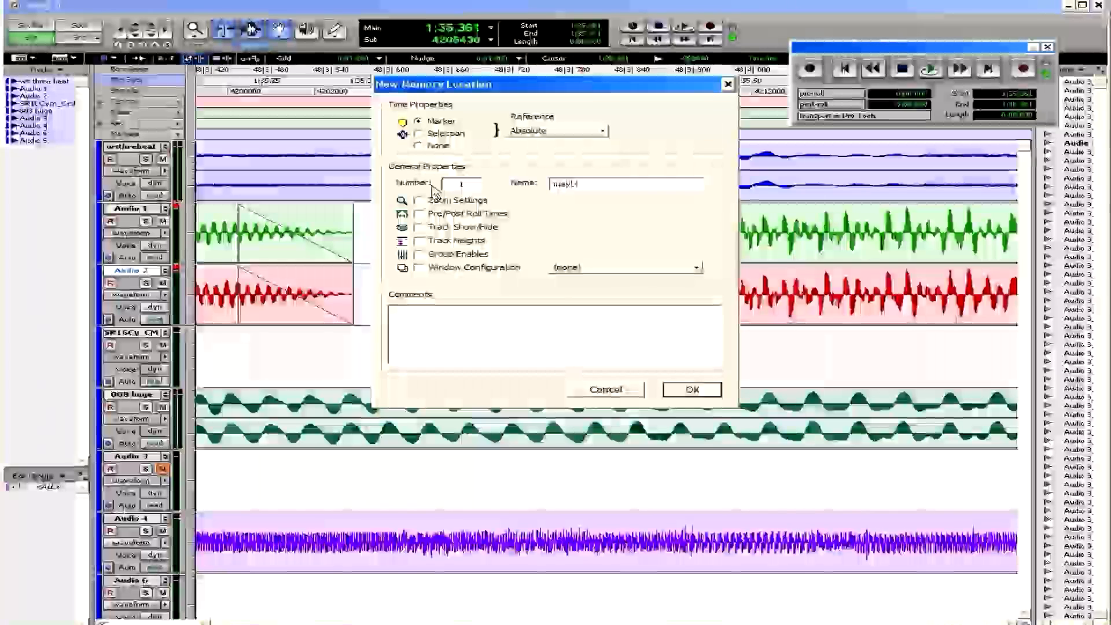
type("us")
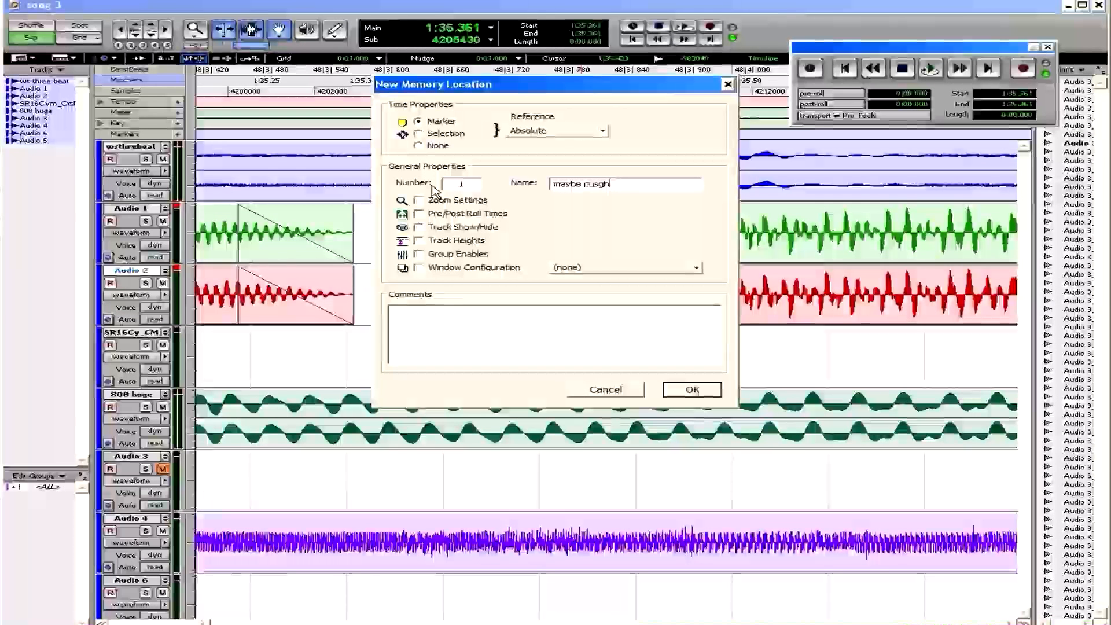
type("h ")
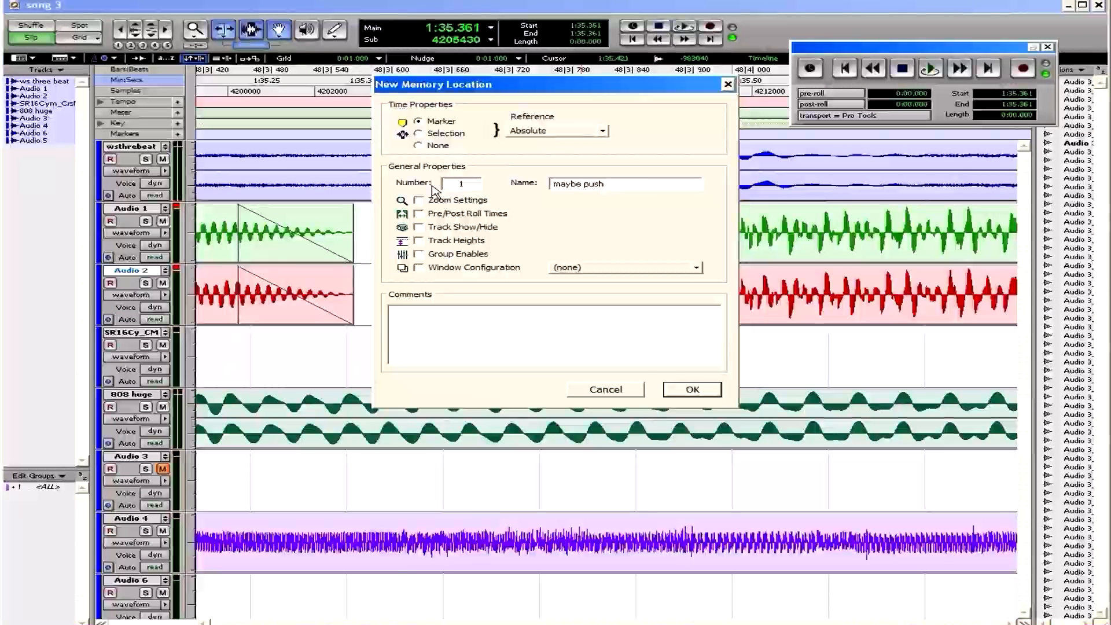
type("forward")
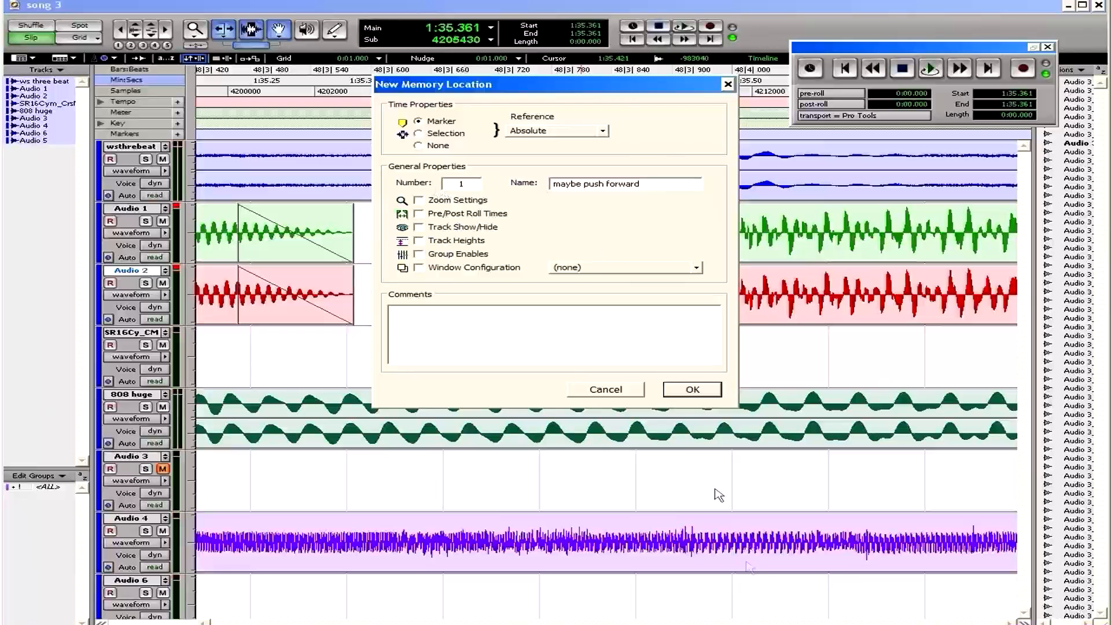
left_click(708, 390)
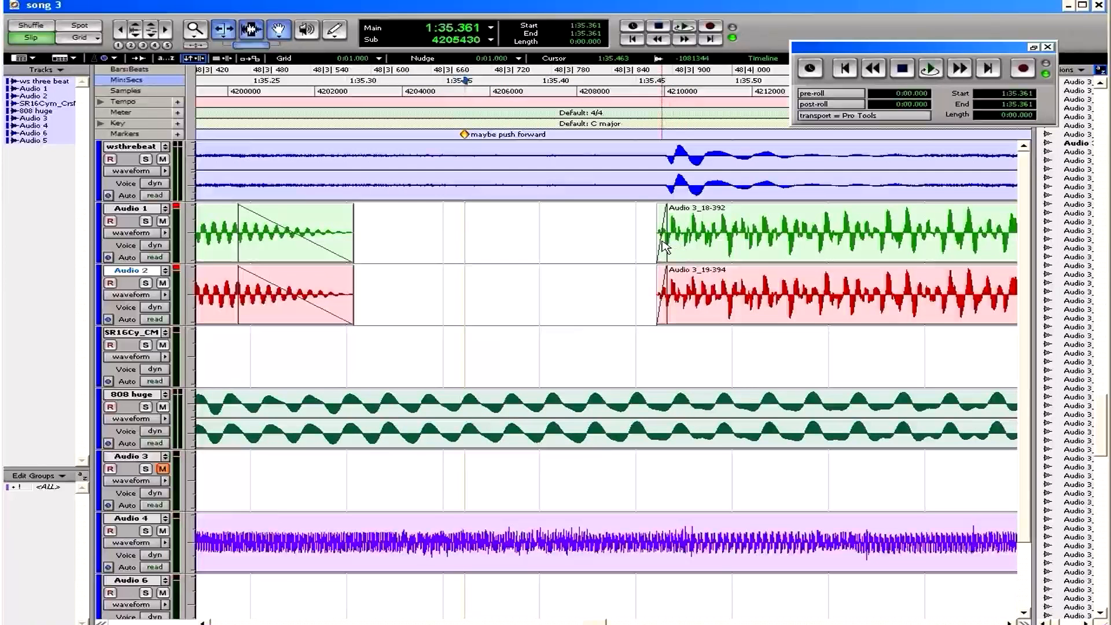
- Remove the fade-ins at 1:35.460 on Audio 1 and Audio 2 and trim both region starts slightly closer to the drum hit
left_click(694, 248)
left_click_drag(661, 245, 665, 232)
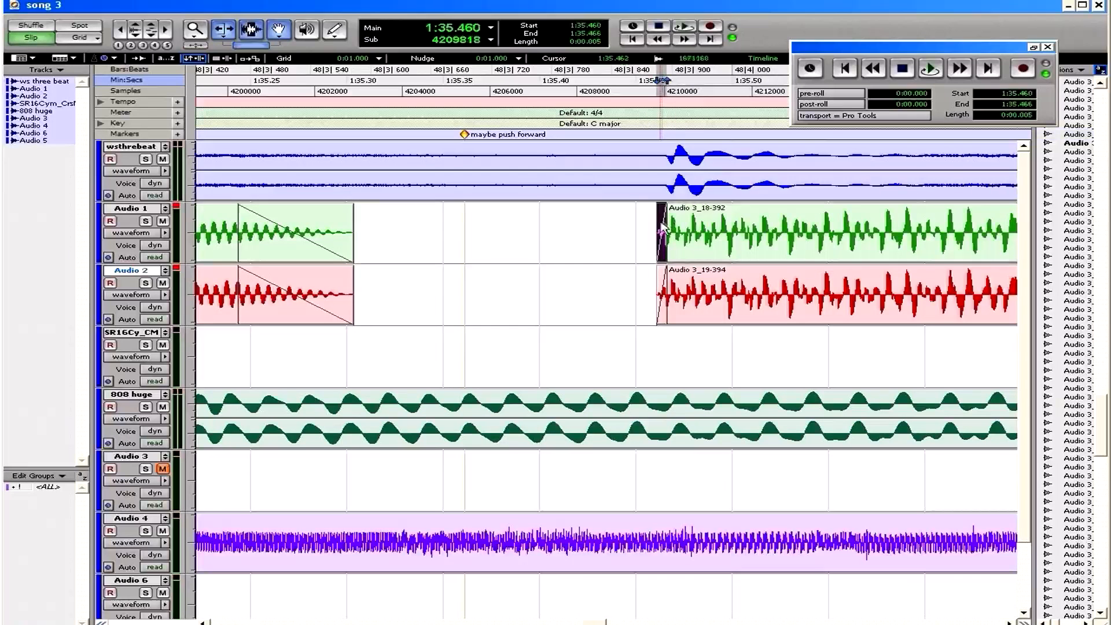
left_click(670, 232)
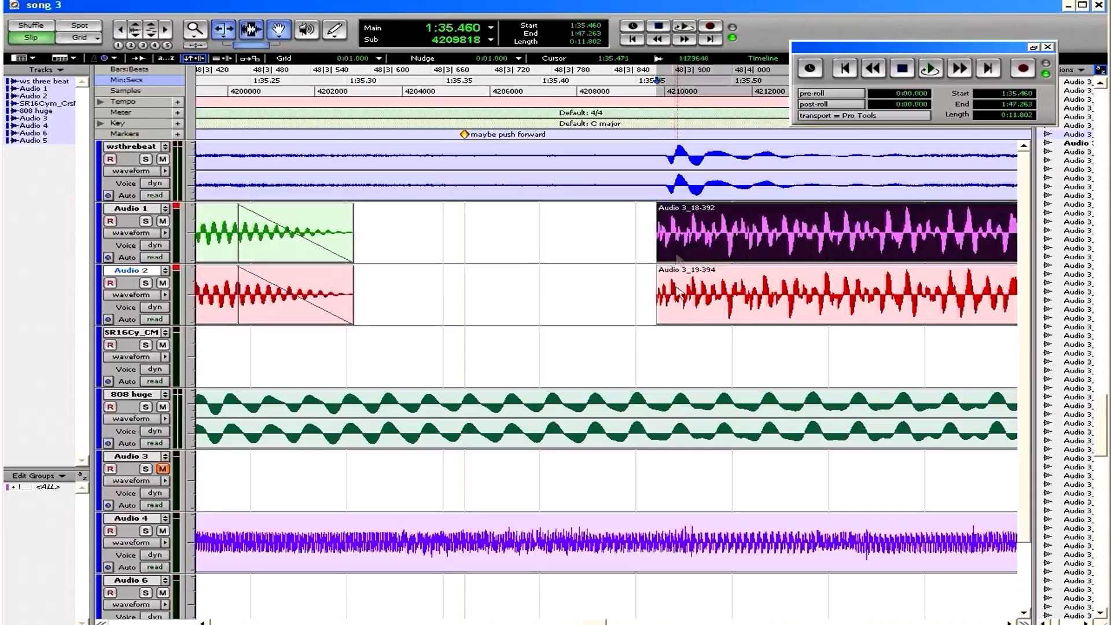
left_click(682, 294, "shift")
mouse_move(659, 258)
left_mouse_down()
mouse_move(357, 248)
mouse_move(644, 235)
mouse_move(578, 247)
mouse_move(664, 254)
left_mouse_up()
- Add a standard equal-gain fade-in to the trimmed Audio 1 and Audio 2 regions, using a selection of about 0.004 s from 1:35.462
left_click(641, 226)
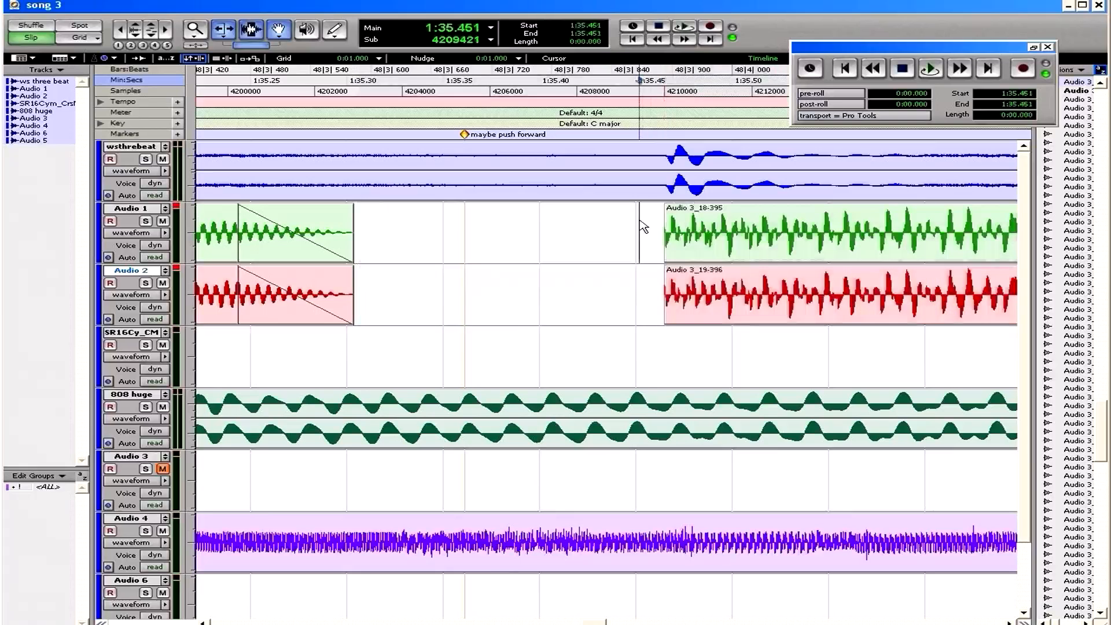
key("ctrl+f")
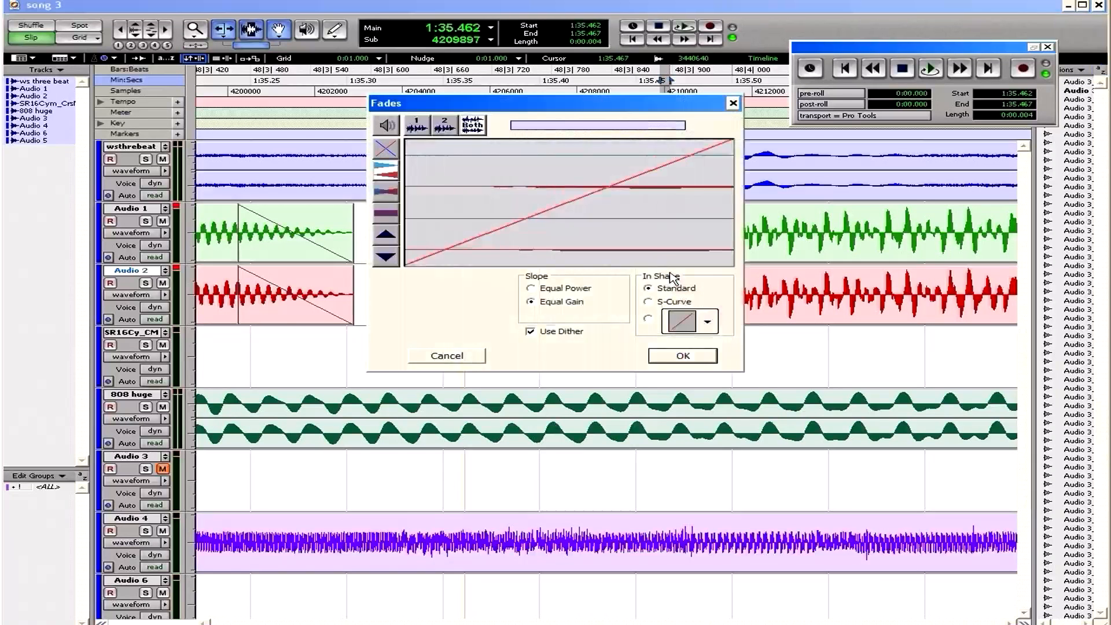
key("Return")
- Delete the Audio 1 and Audio 2 audio just before the drum hit at about 1:35.78, fading out the preceding regions from about 1:35.730
scroll(647, 251, "right", 5)
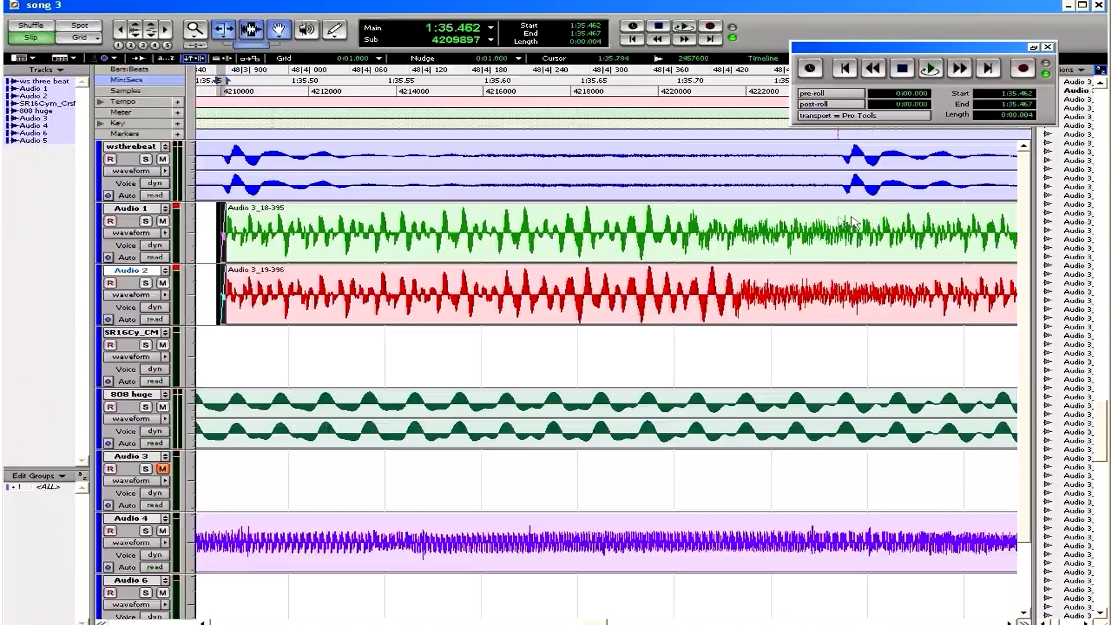
left_click_drag(844, 222, 734, 298)
key("Delete")
key("ctrl+f")
key("Return")
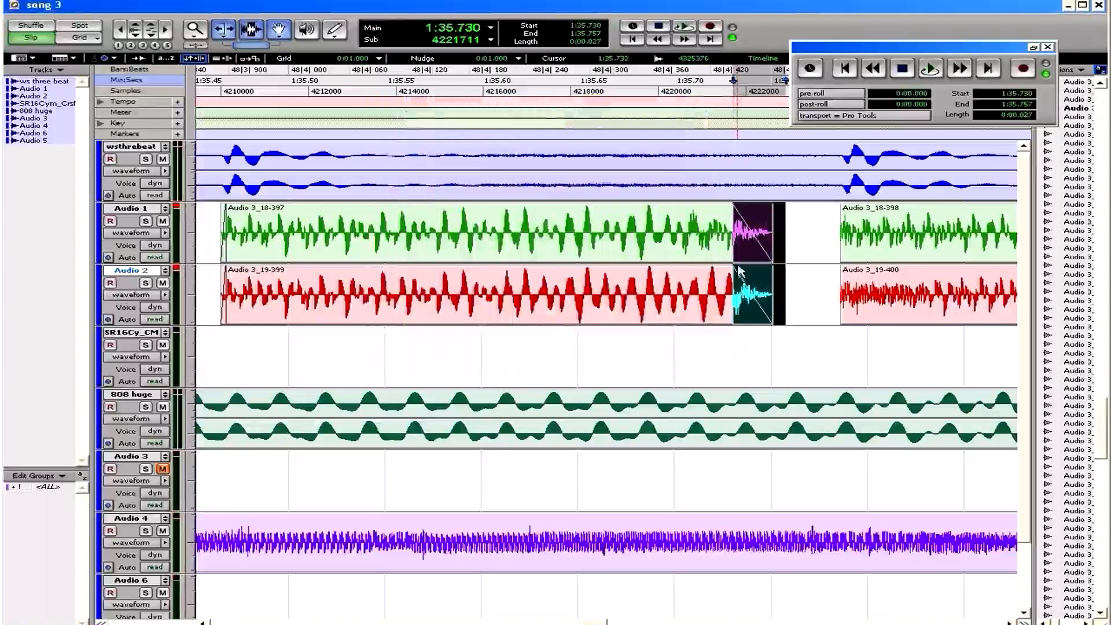
- Add a fade-in at the start of the next Audio 1 and Audio 2 regions, using a selection of about 0.004 s from 1:35.783
scroll(744, 272, "right", 5)
left_click_drag(391, 222, 403, 288)
key("ctrl+f")
key("Return")
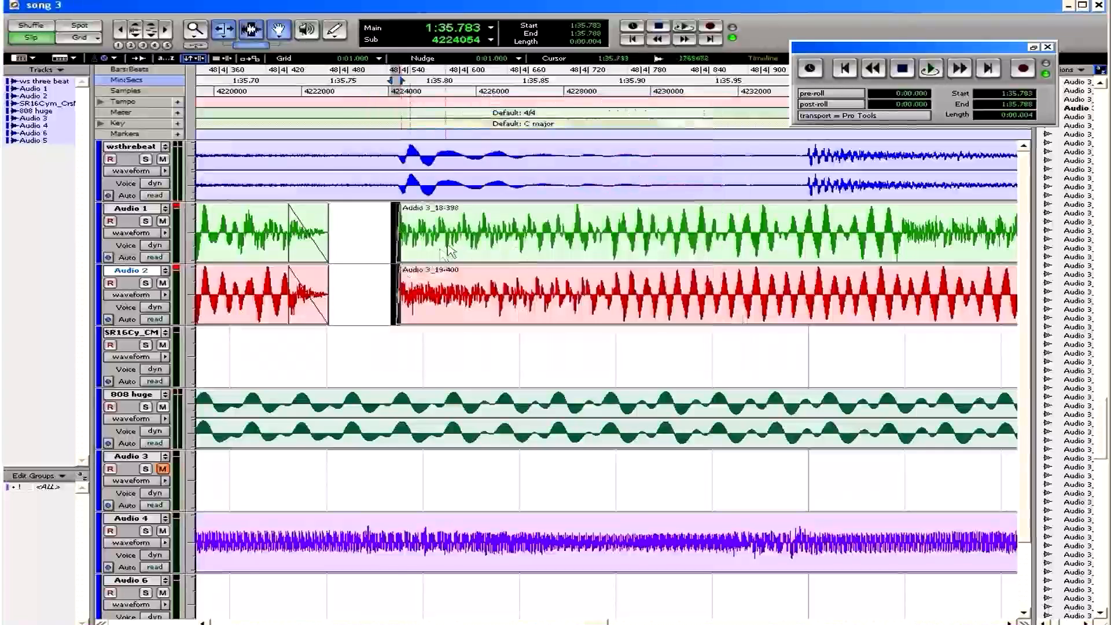
- Delete the Audio 1 and Audio 2 audio just before the hit at bar 49, fading out the preceding regions from about 1:35.962
scroll(505, 246, "right", 2)
scroll(505, 246, "right", 2)
left_click_drag(657, 228, 637, 286)
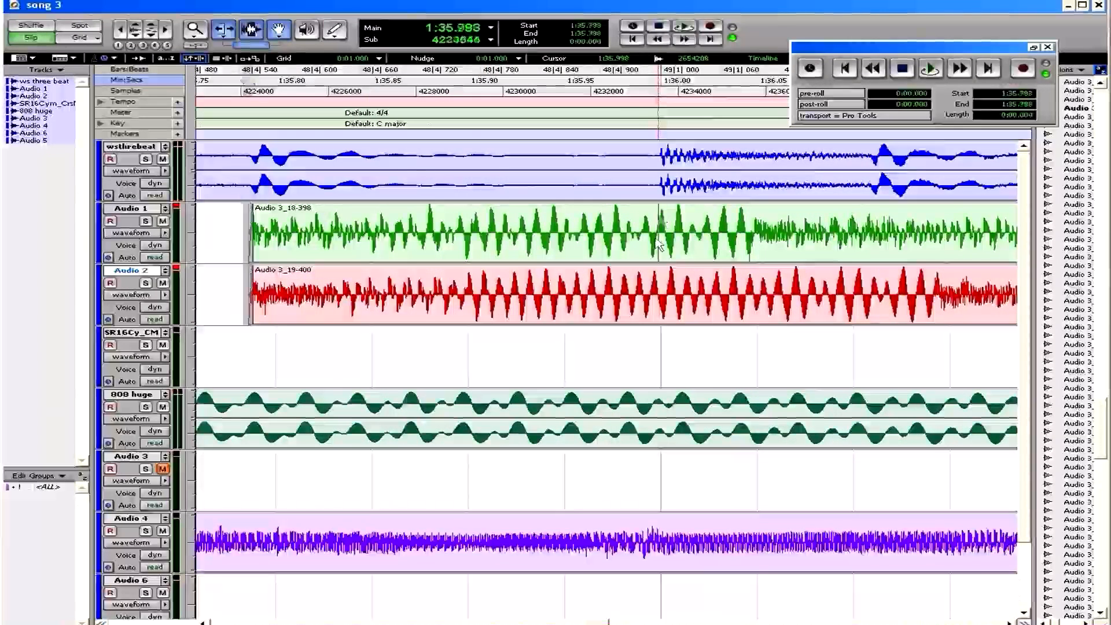
key("Delete")
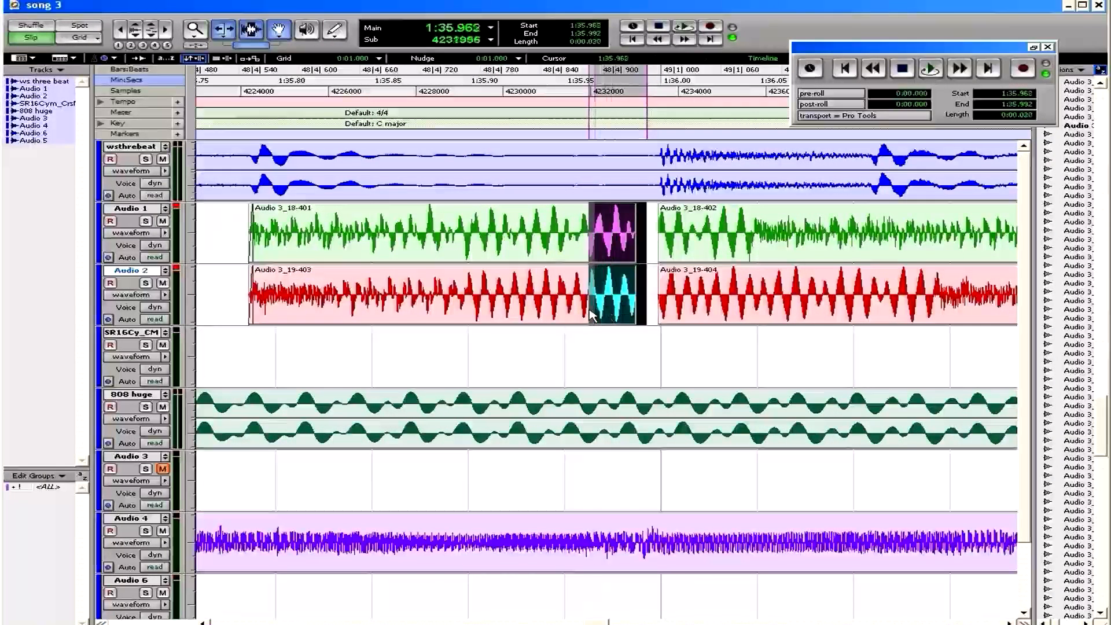
key("ctrl+f")
key("Return")
- Cut a gap in Audio 1 and Audio 2 before the drum hit near bar 49 beat 2, fading out the preceding regions from about 1:36.346
scroll(607, 290, "right", 8)
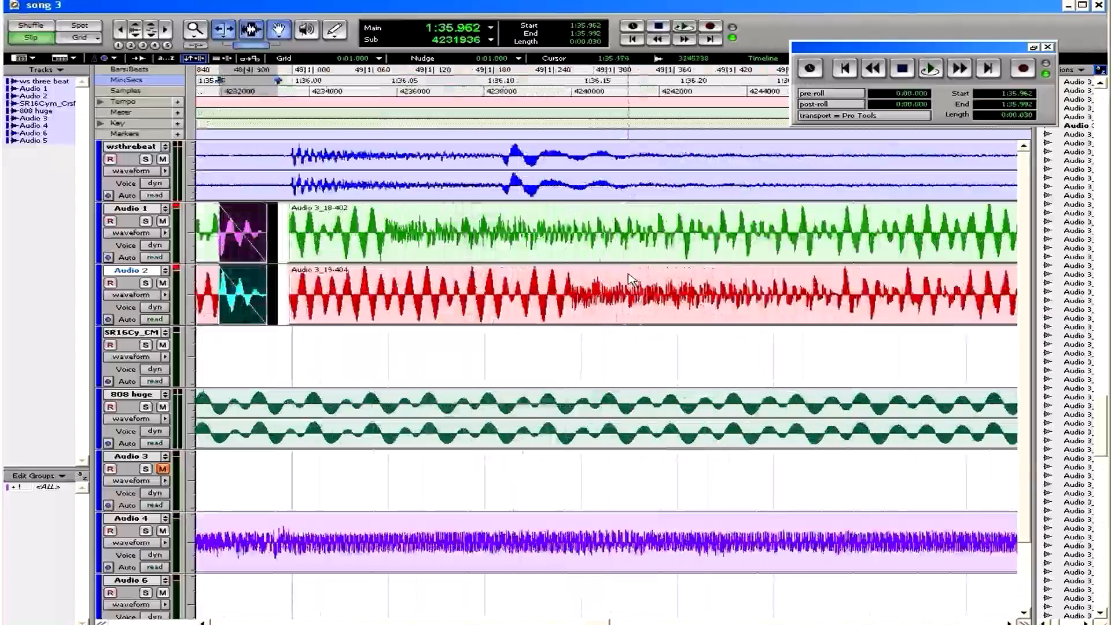
scroll(630, 280, "right", 8)
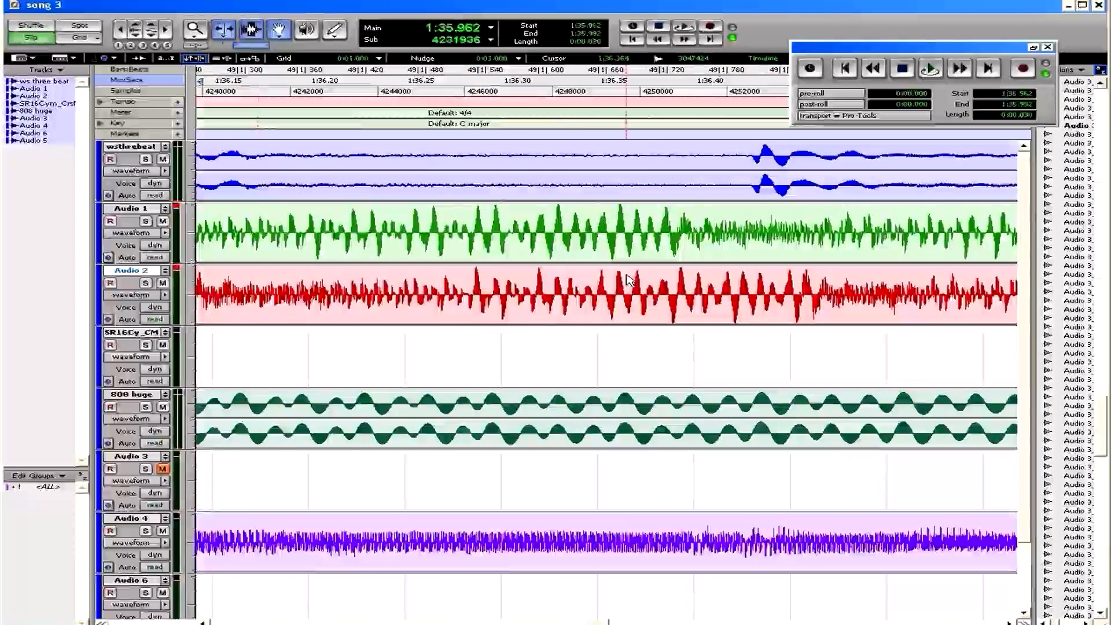
scroll(628, 281, "down", 4)
scroll(630, 280, "up", 4)
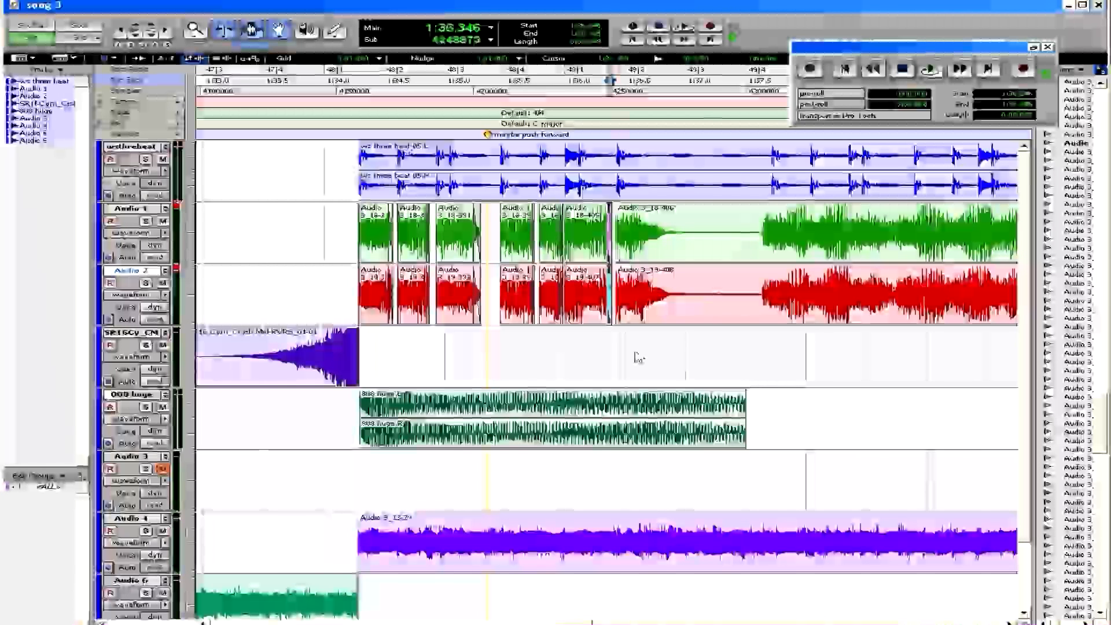
- Delete the quiet stretch of Audio 1 and Audio 2 from about 1:36.919 to 1:37.603
left_click(758, 230)
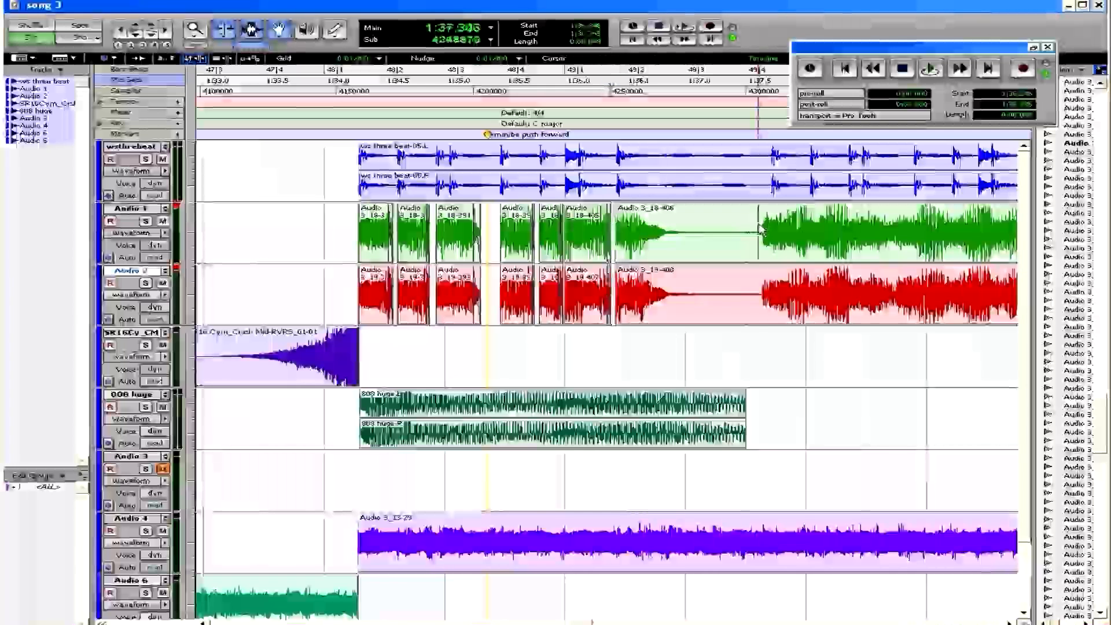
left_click_drag(758, 229, 676, 316)
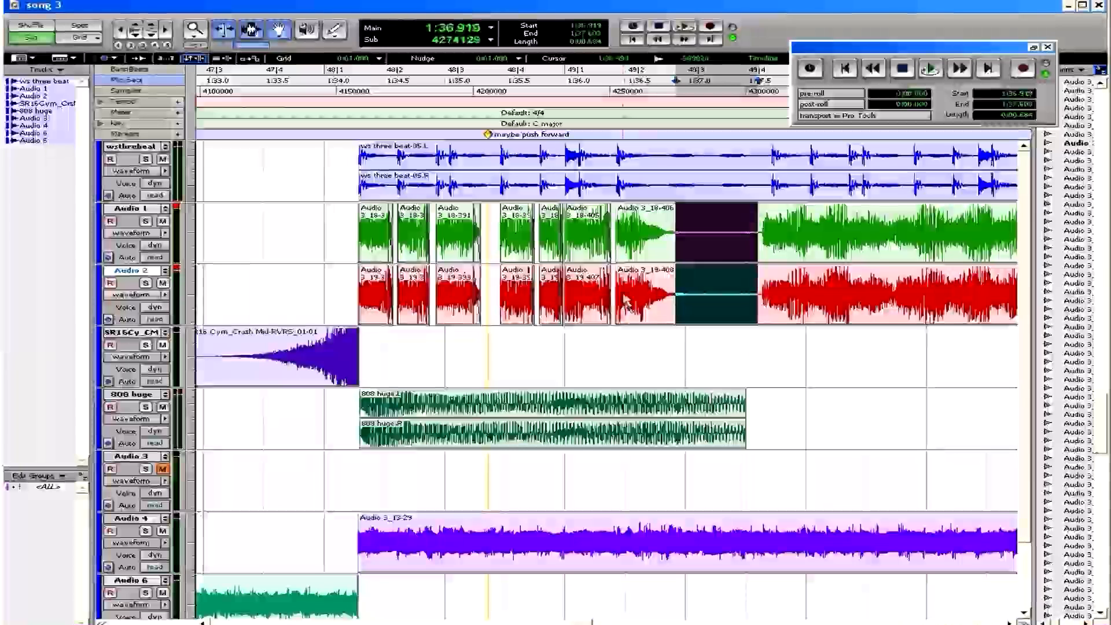
key("Delete")
- Add a fade-out from about 1:36.832 to the end of the Audio 1 and Audio 2 regions before the long gap
left_click_drag(690, 302, 668, 301)
key("ctrl+f")
left_click(677, 354)
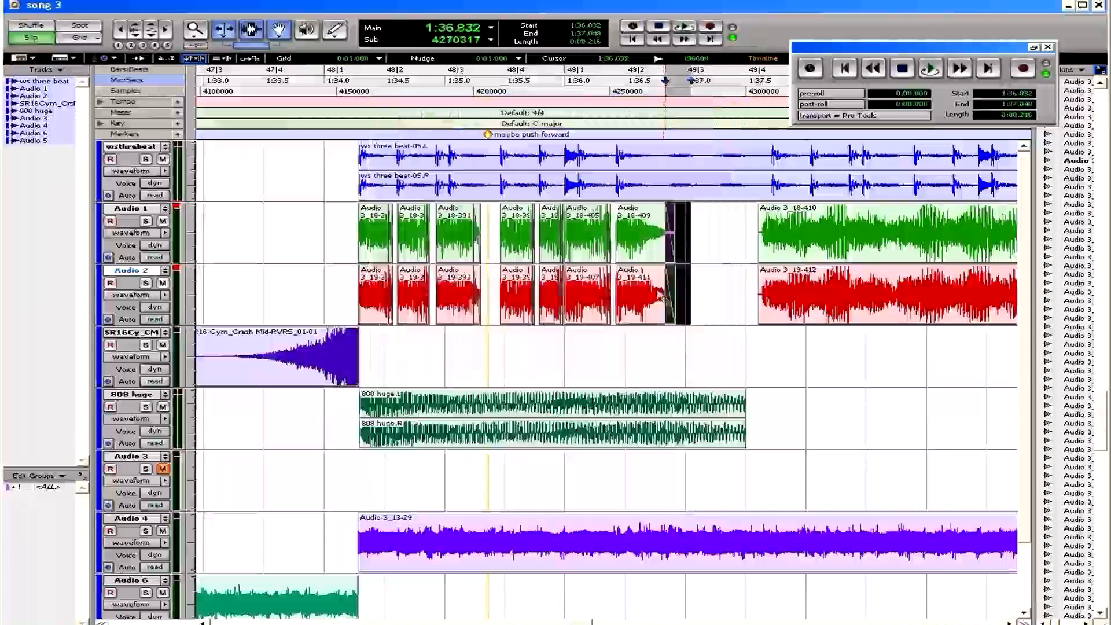
left_click(582, 349)
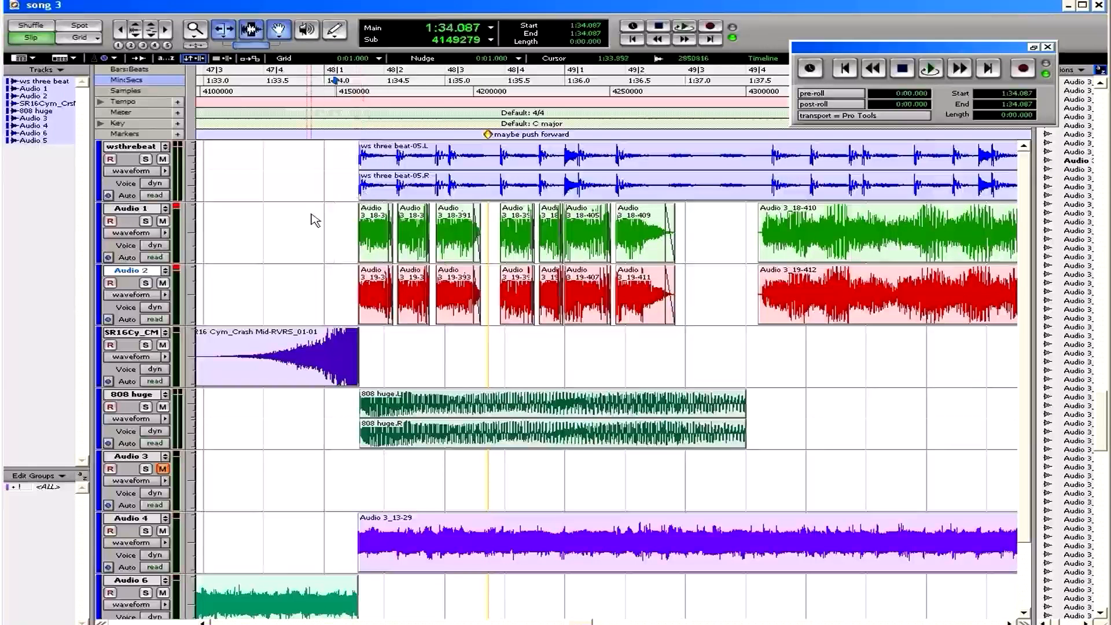
- Play the edited Audio 1 and Audio 2 phrase twice from 1:34.087 to check its timing against the drums
key("space")
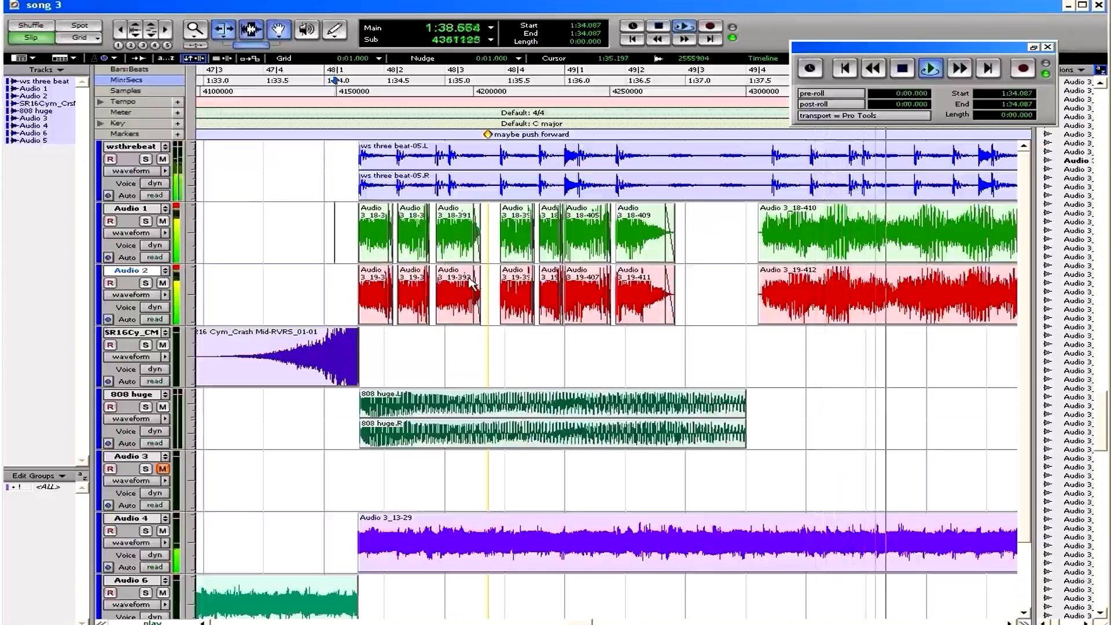
key("space")
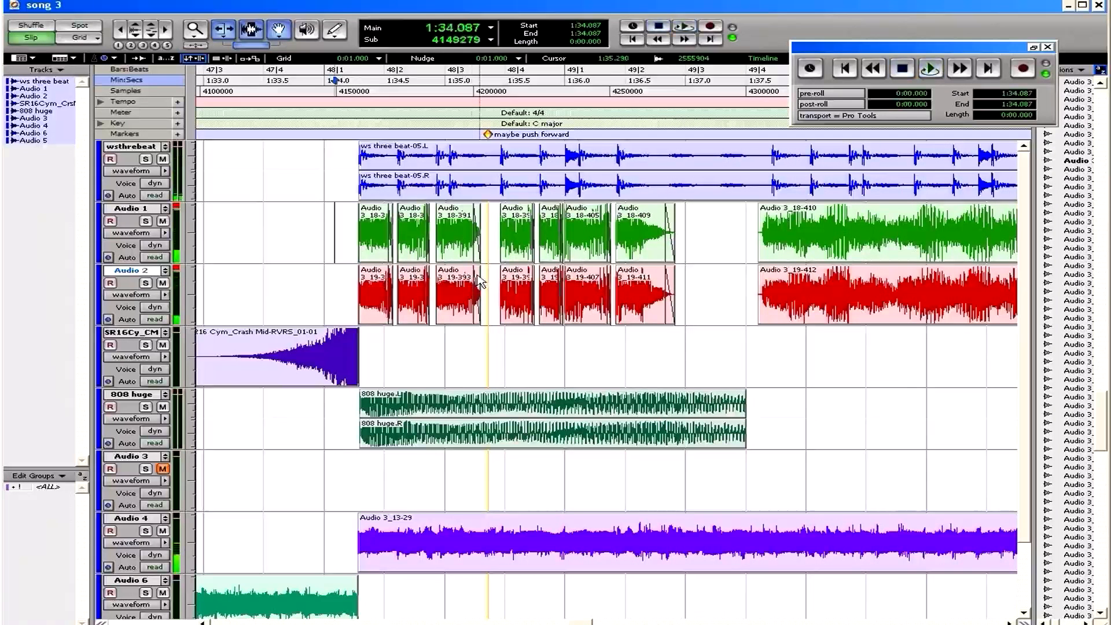
key("space")
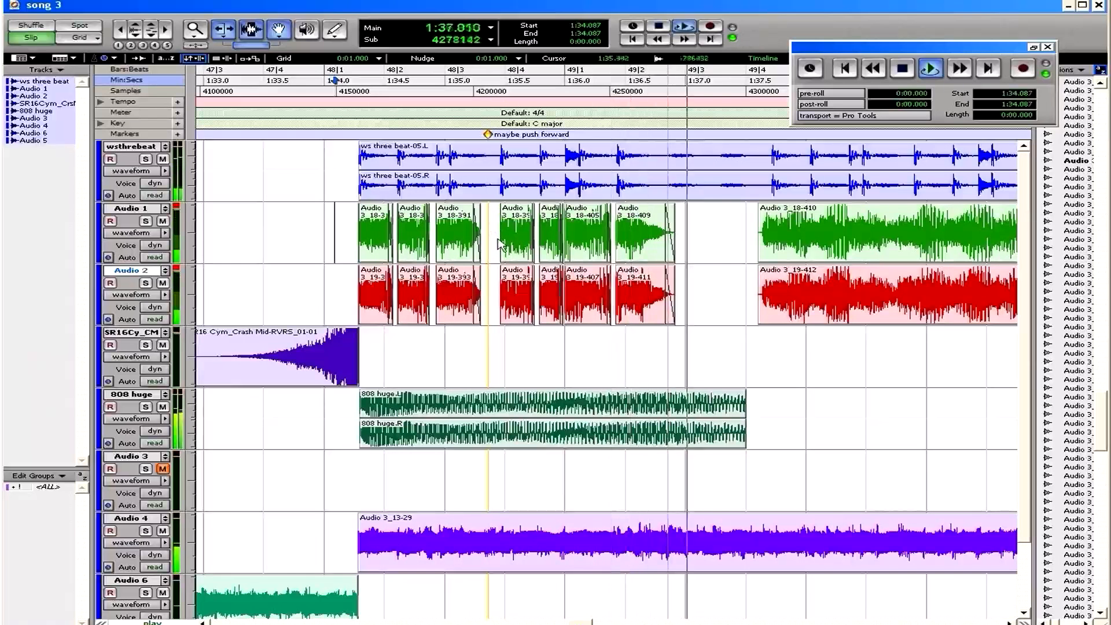
key("space")
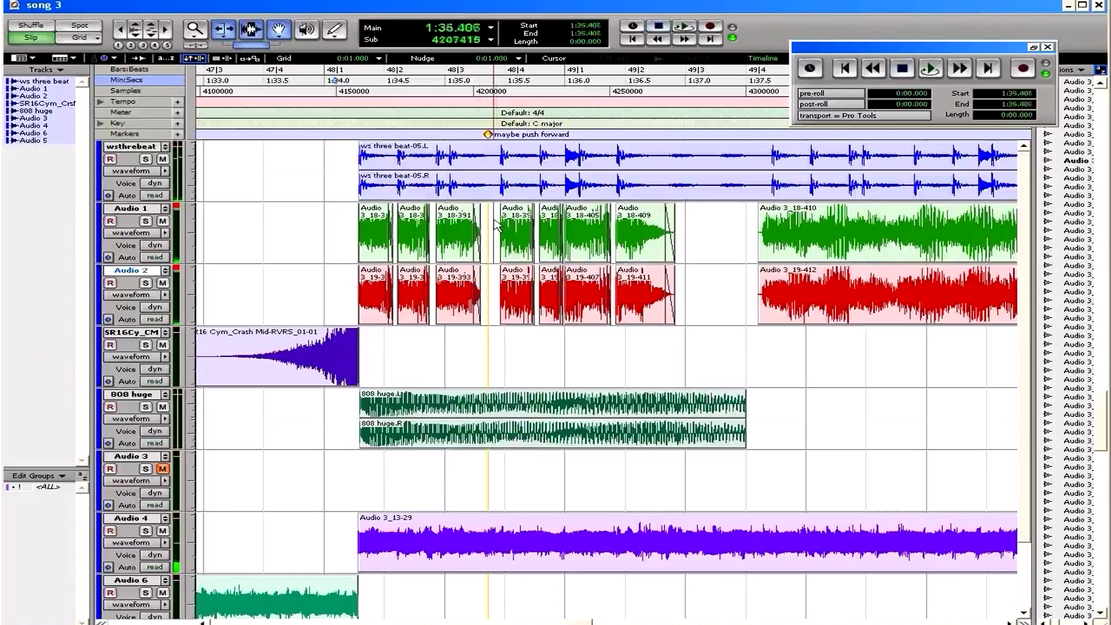
- Remove the fade-ins at 1:35.464 on Audio 1 and Audio 2 and extend both region starts back to 1:35.362
key("ctrl+]")
key("ctrl+]")
key("ctrl+]")
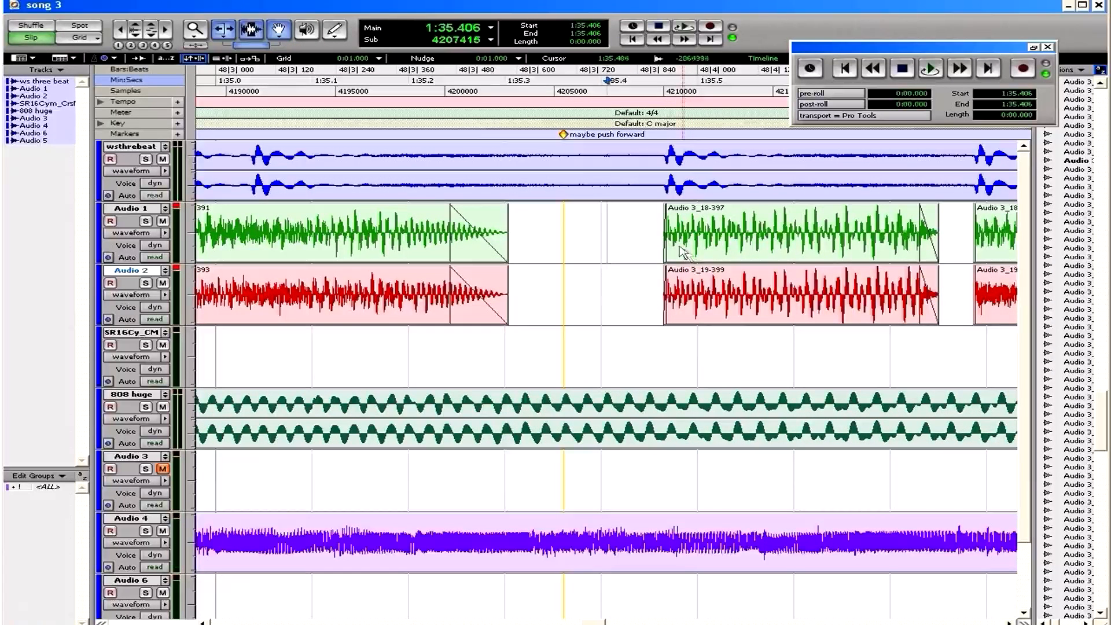
key("ctrl+]")
key("ctrl+]")
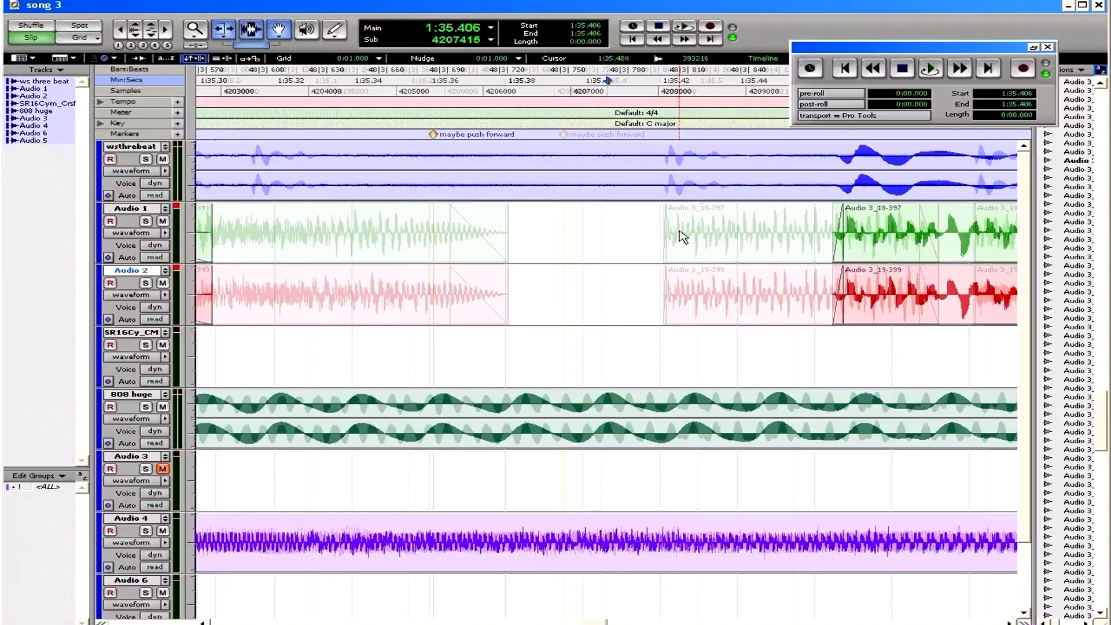
left_click_drag(837, 226, 845, 255)
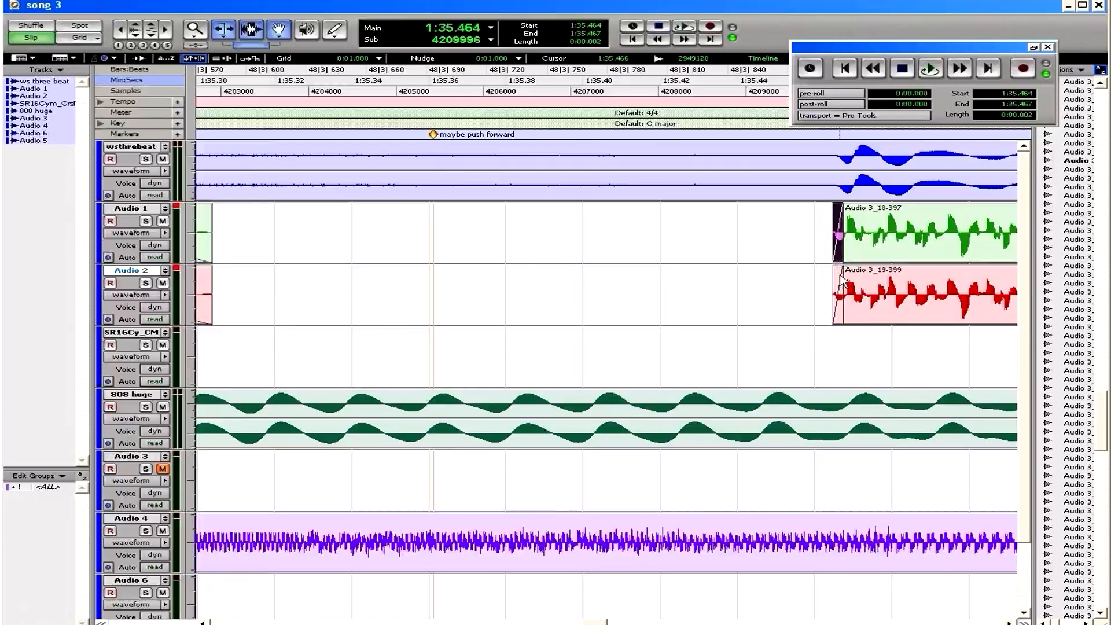
left_click(838, 255)
left_click(878, 299, "shift")
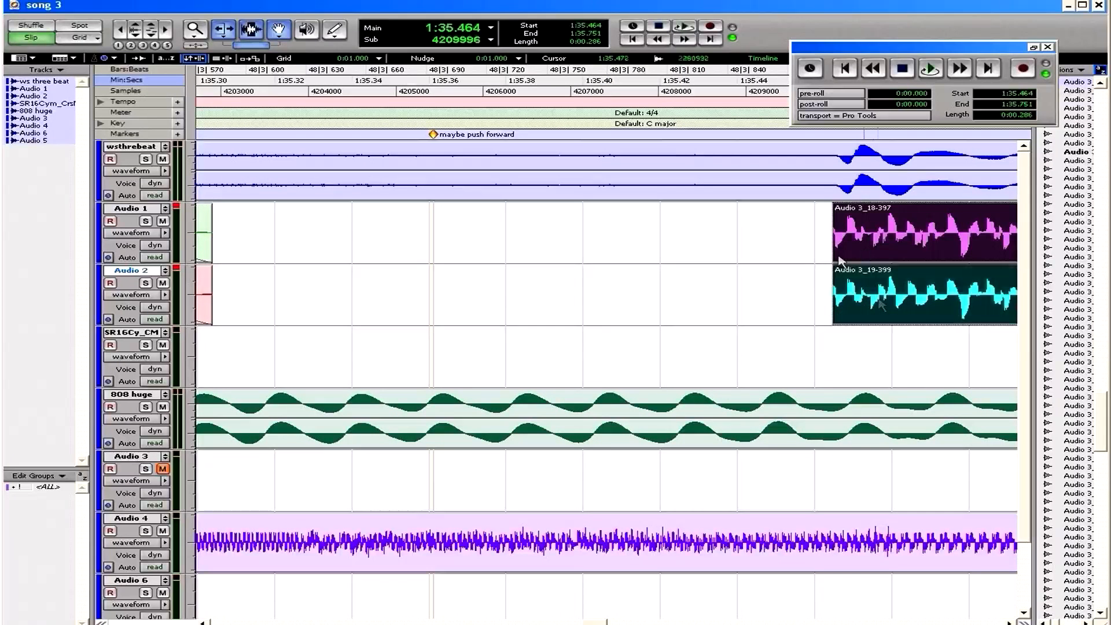
mouse_move(837, 227)
left_mouse_down()
mouse_move(384, 243)
mouse_move(374, 255)
mouse_move(276, 240)
mouse_move(442, 237)
left_mouse_up()
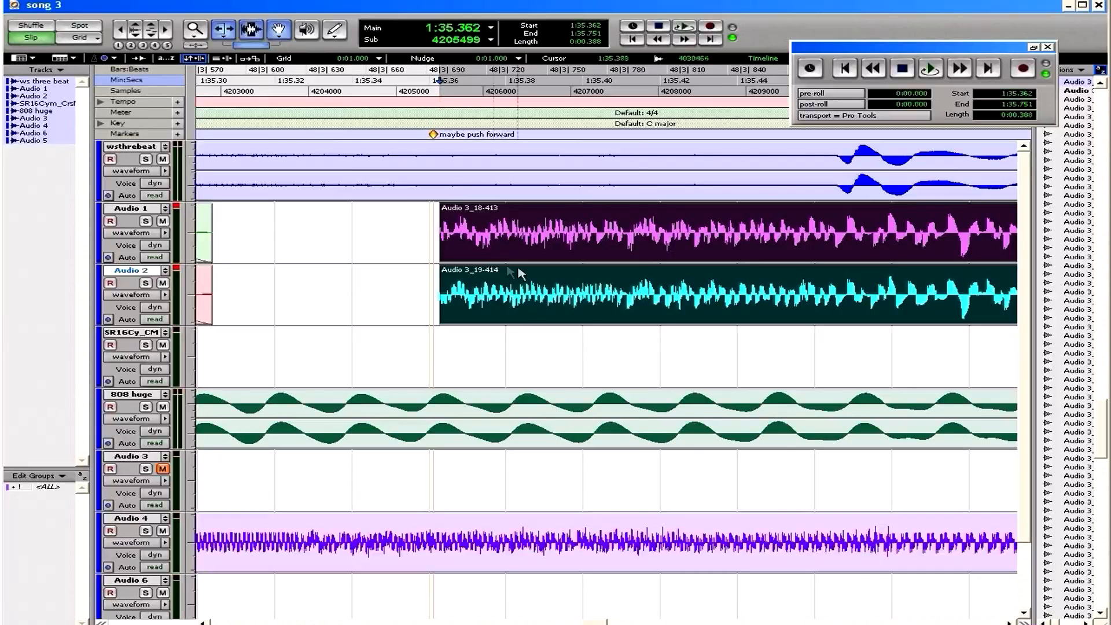
- Move the extended Audio 1 and Audio 2 regions forward to the drum hit at about 1:35.460 and fade their edges
key("ctrl+bracketleft")
key("ctrl+bracketleft")
key("ctrl+bracketleft")
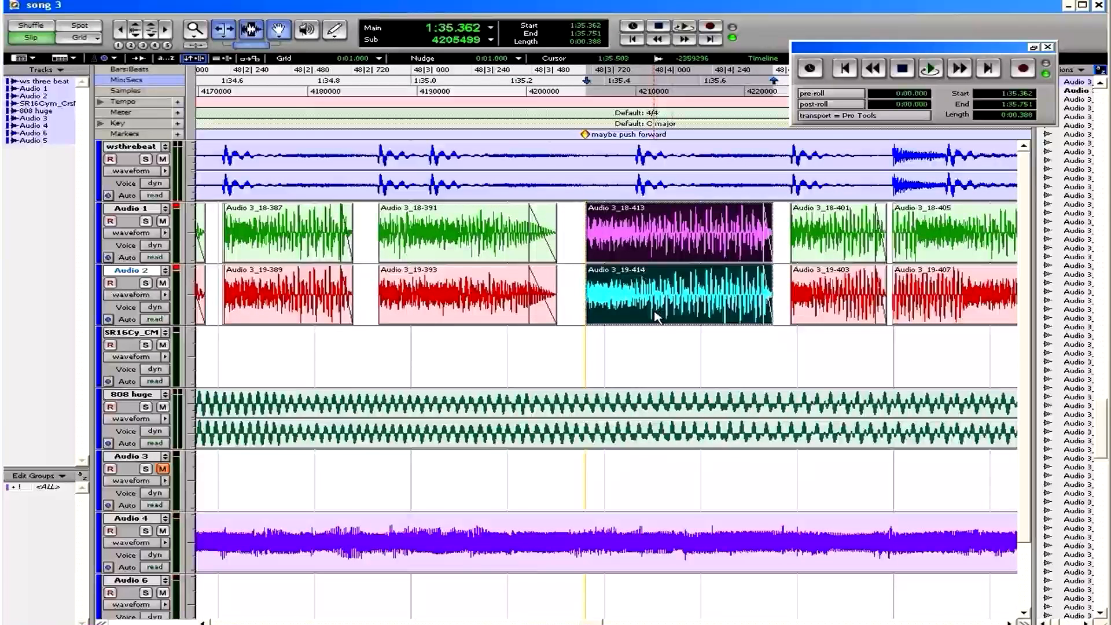
left_click_drag(657, 317, 707, 312)
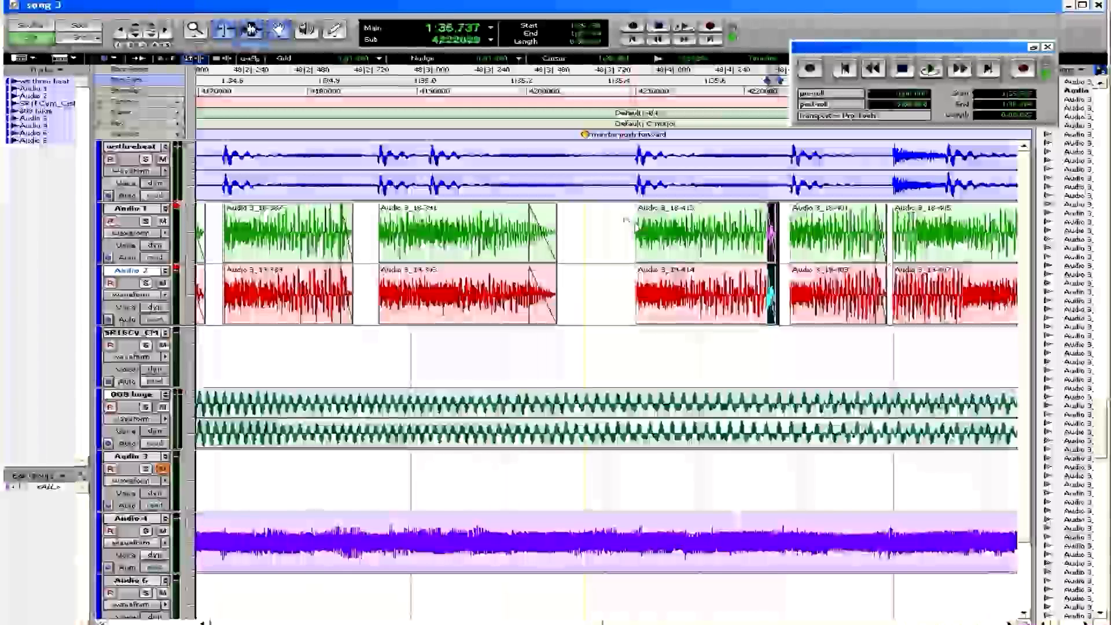
left_click(636, 288)
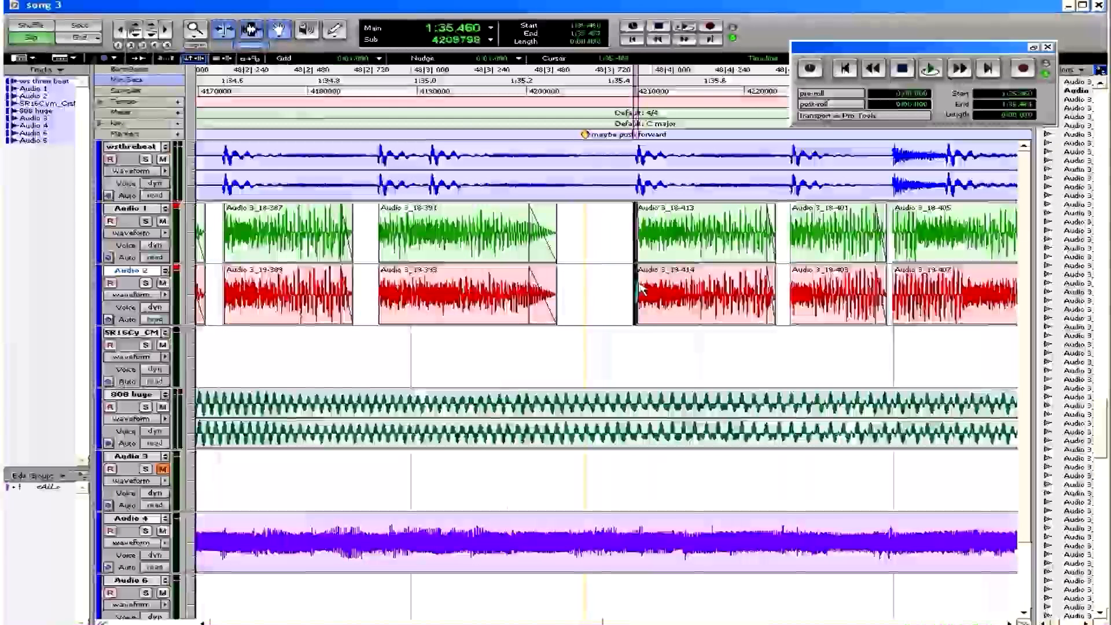
- Play back Audio 1 and Audio 2 from 1:35.334, 1:35.768 and 1:36.083 to check the edited hits
left_click(575, 236)
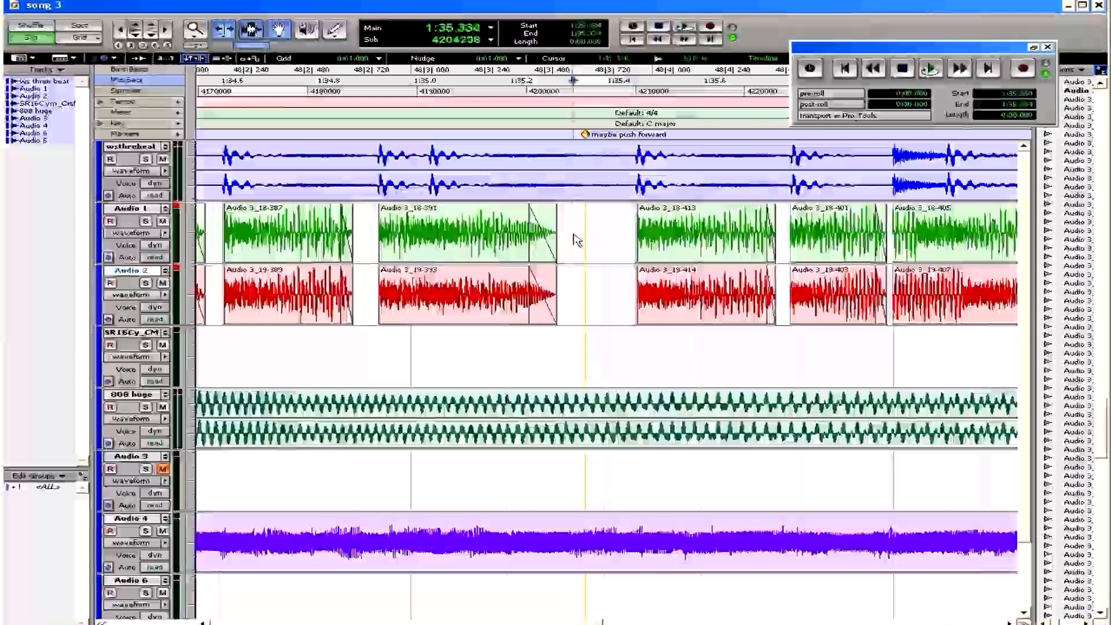
key("space")
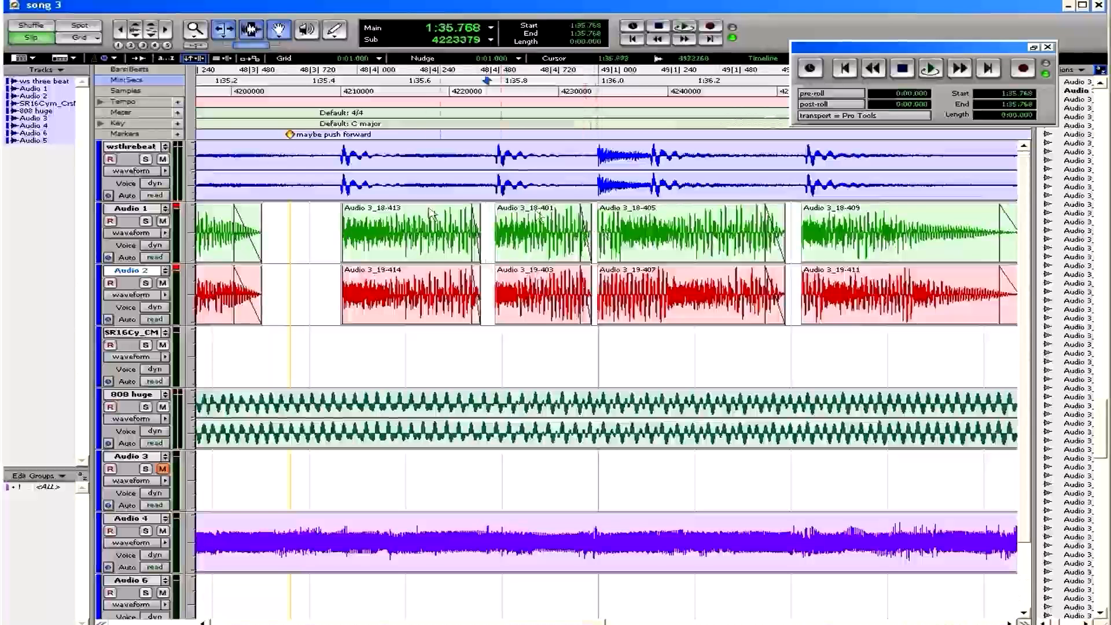
key("space")
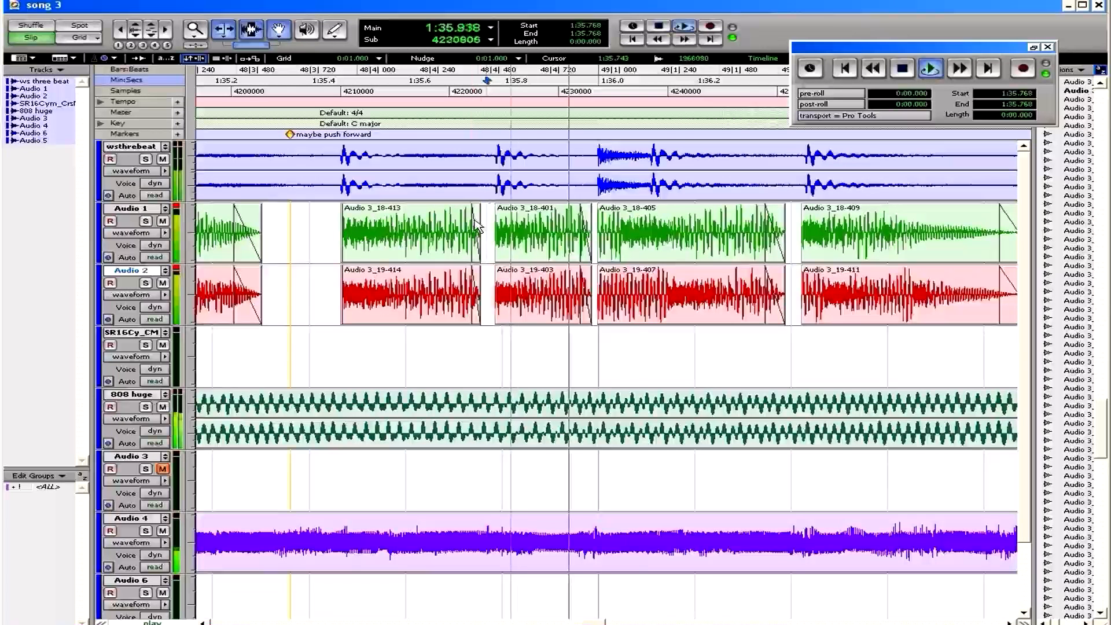
key("space")
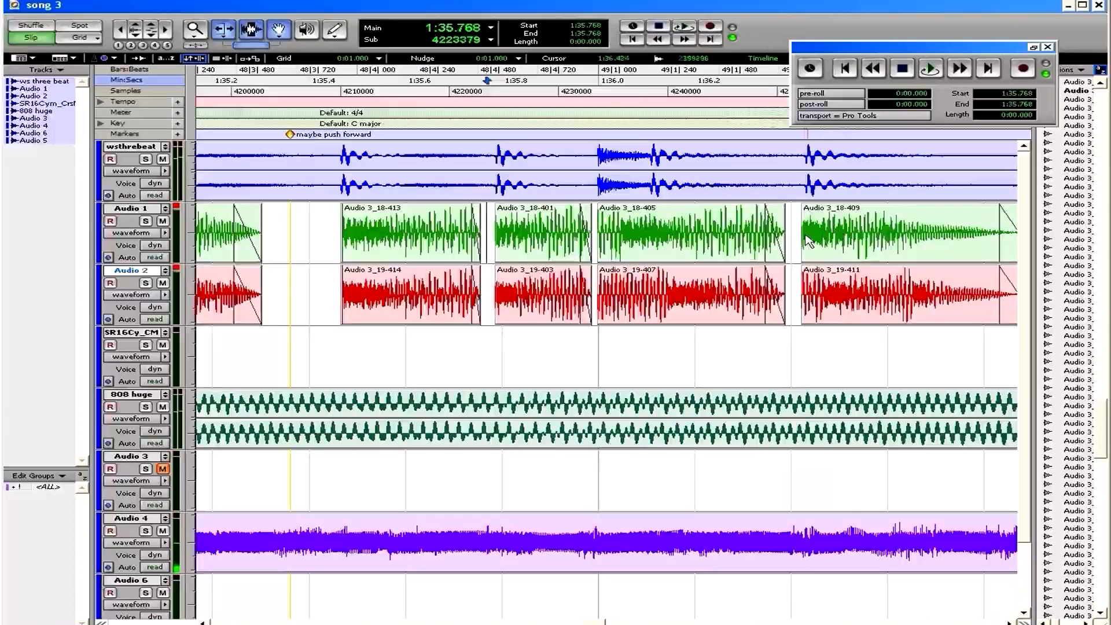
left_click(639, 234)
key("space")
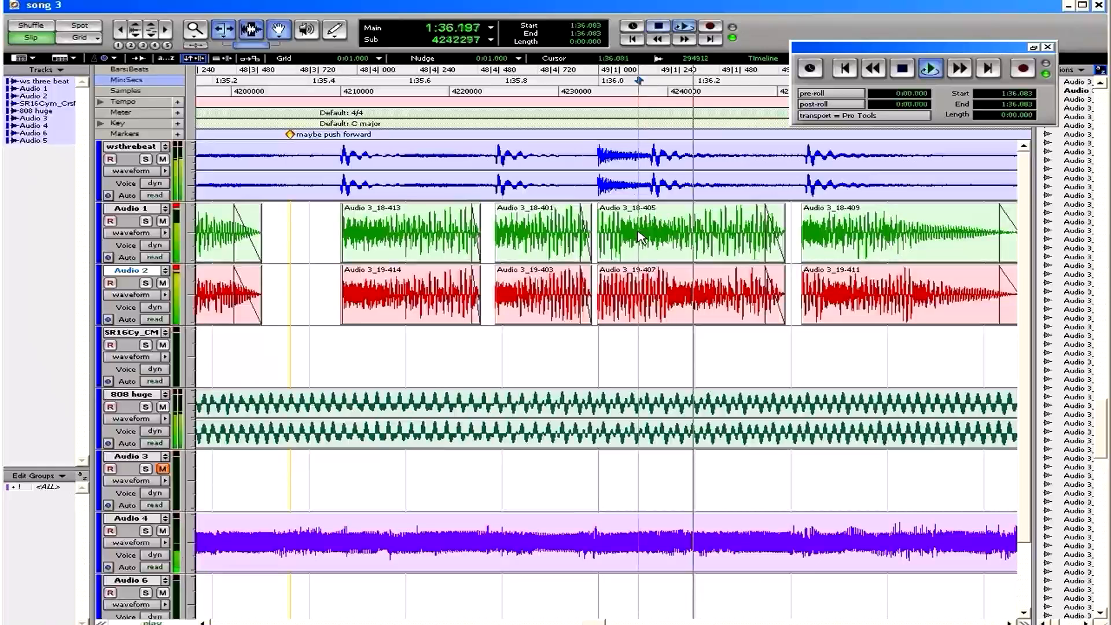
key("space")
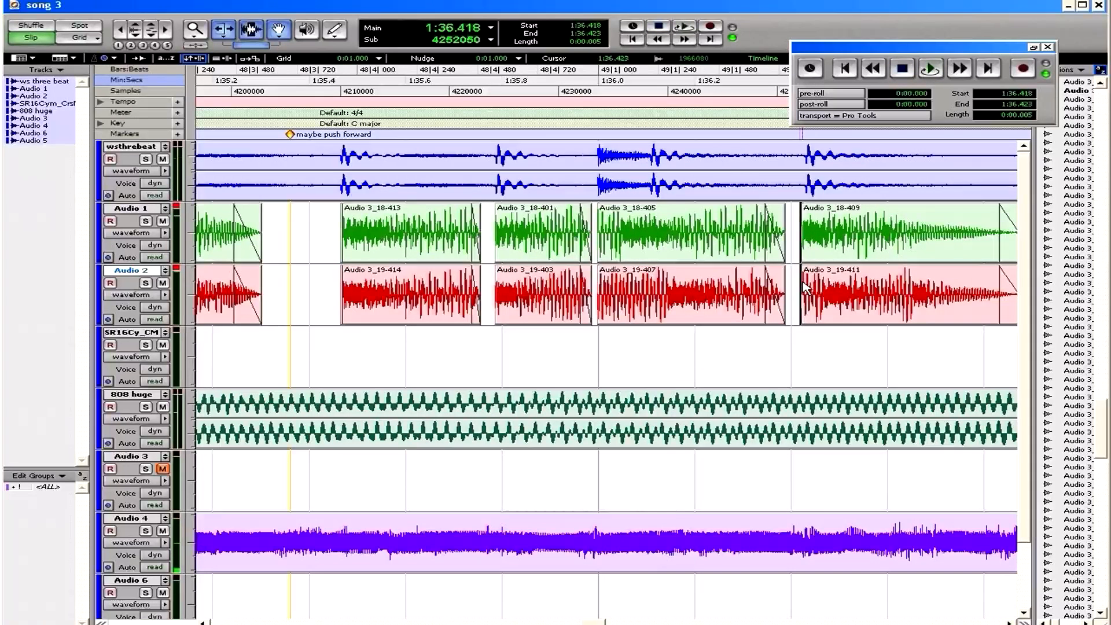
- Add a short fade-in from 1:36.418 to 1:36.423 on the Audio 1 and Audio 2 regions and audition the spot
key("ctrl+f")
key("Return")
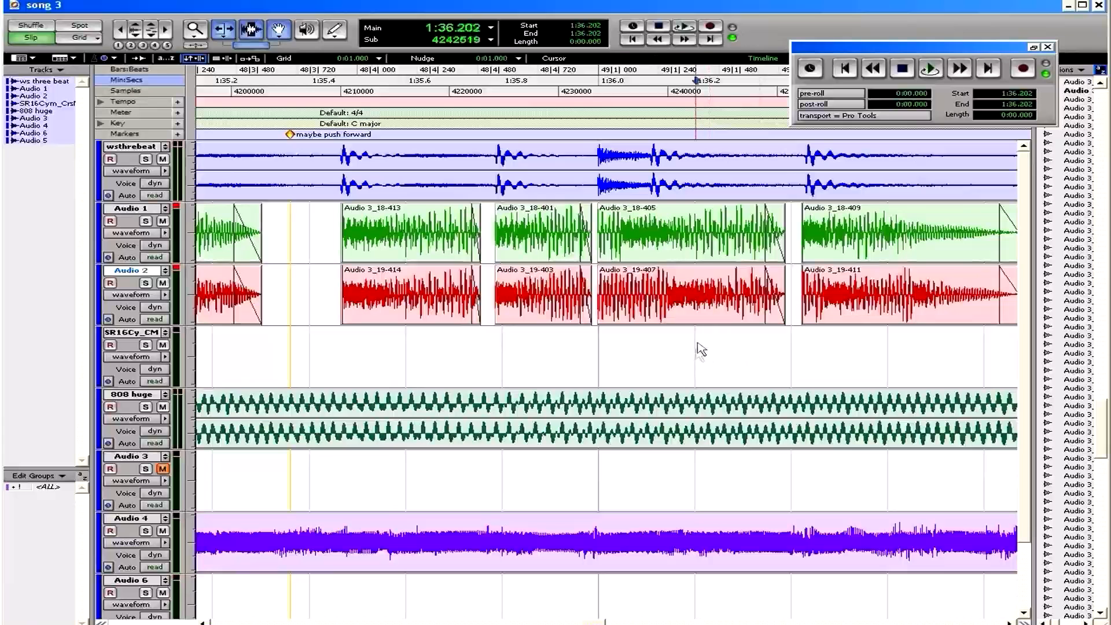
key("space")
key("space")
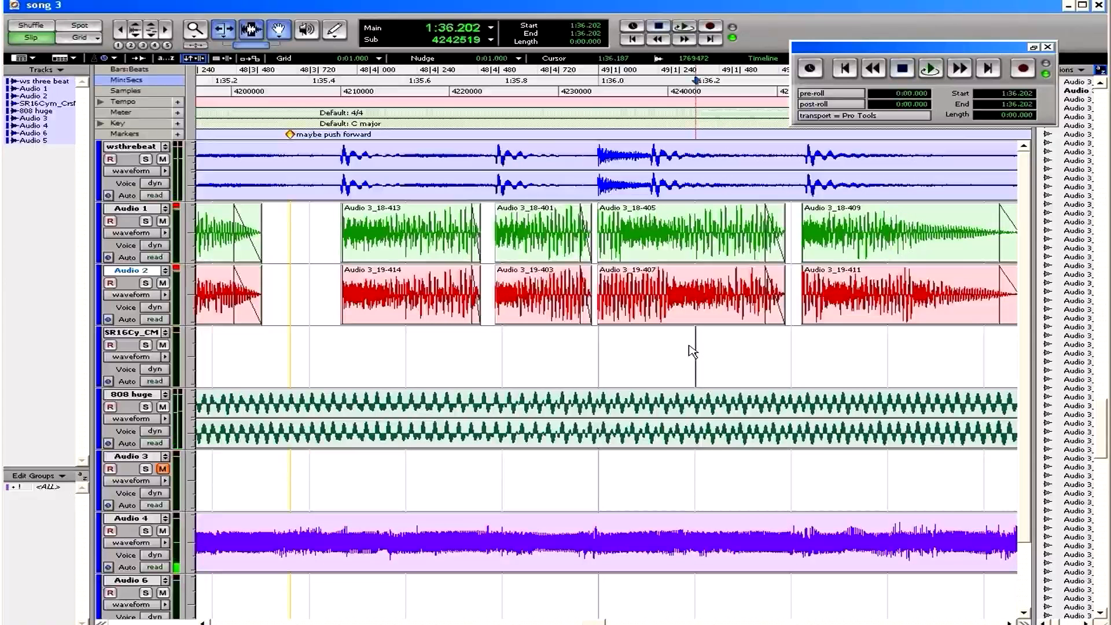
- Play the edited phrase from 1:34.080, and the following uncut section from 1:37.531, to compare them with the beat
key("ctrl+bracketleft")
key("ctrl+bracketleft")
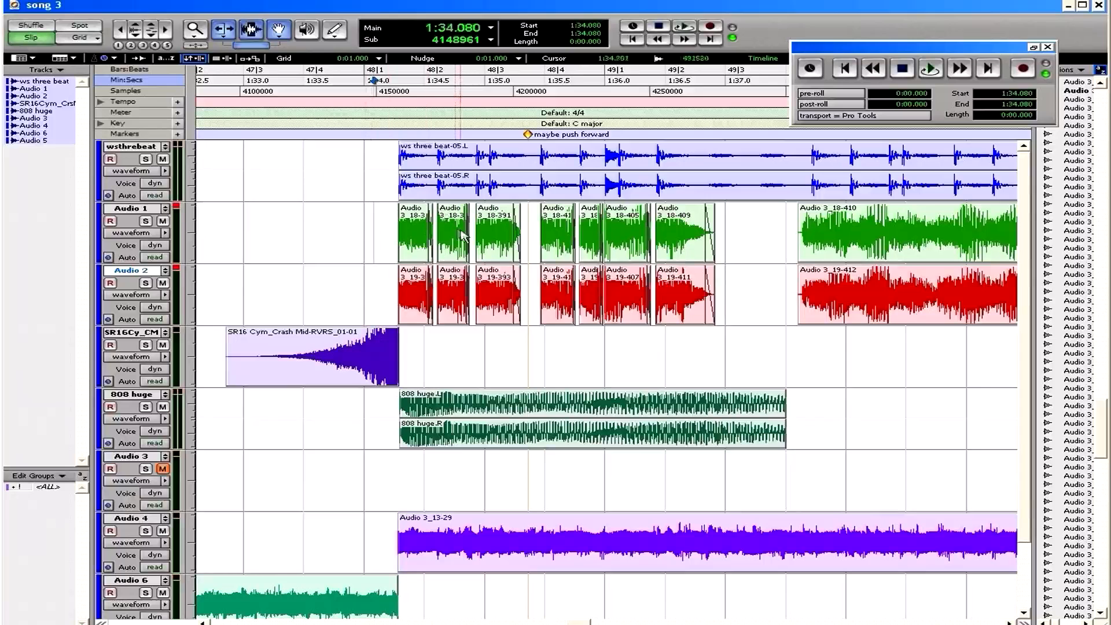
key("space")
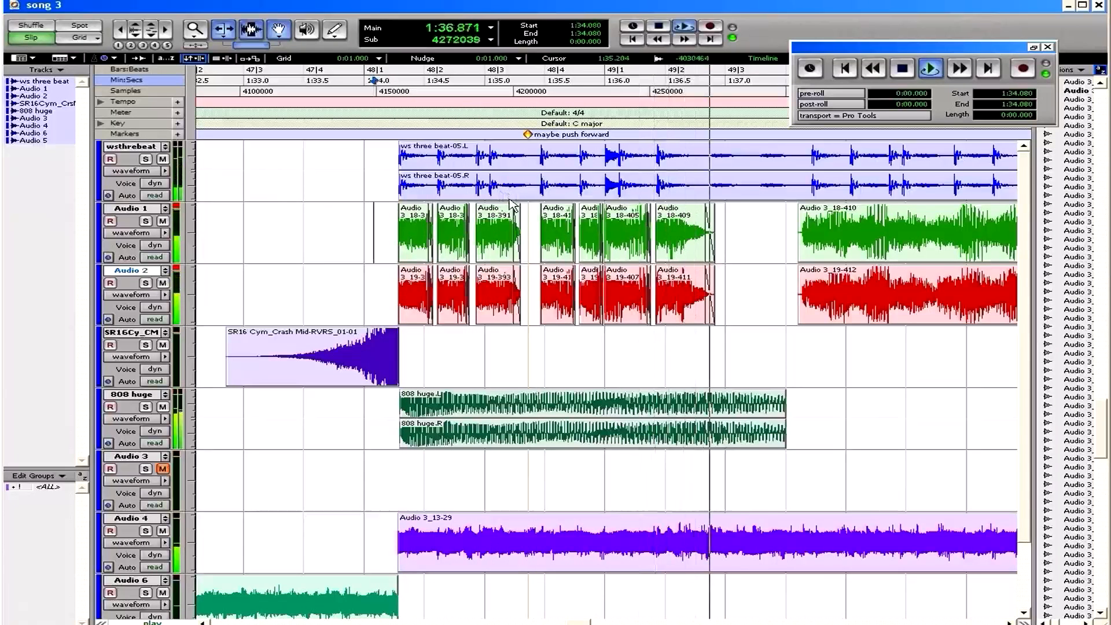
key("space")
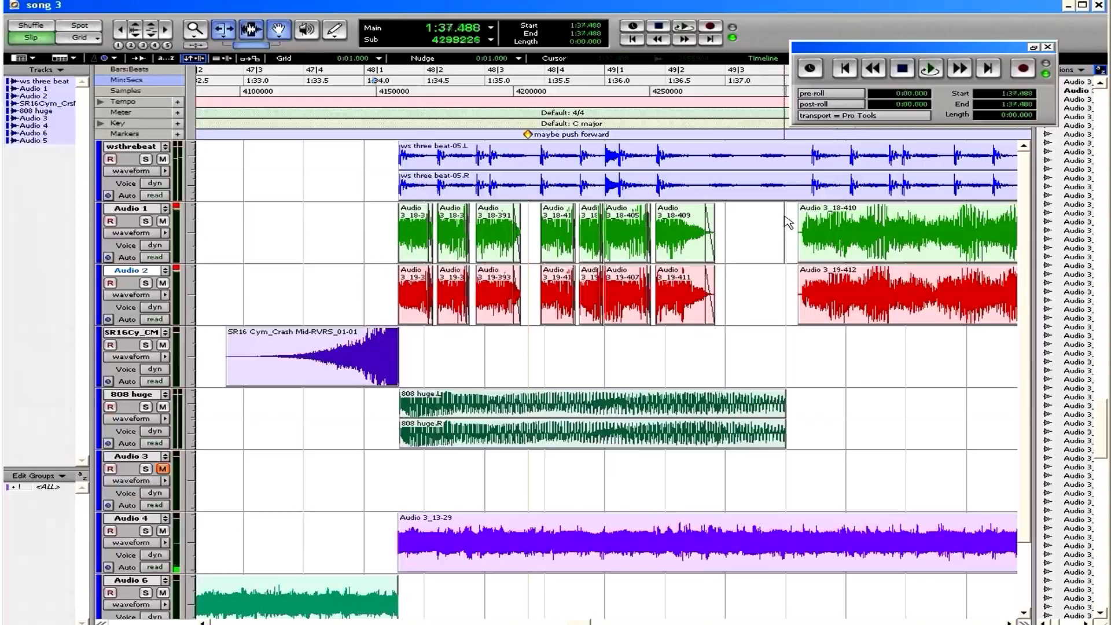
key("space")
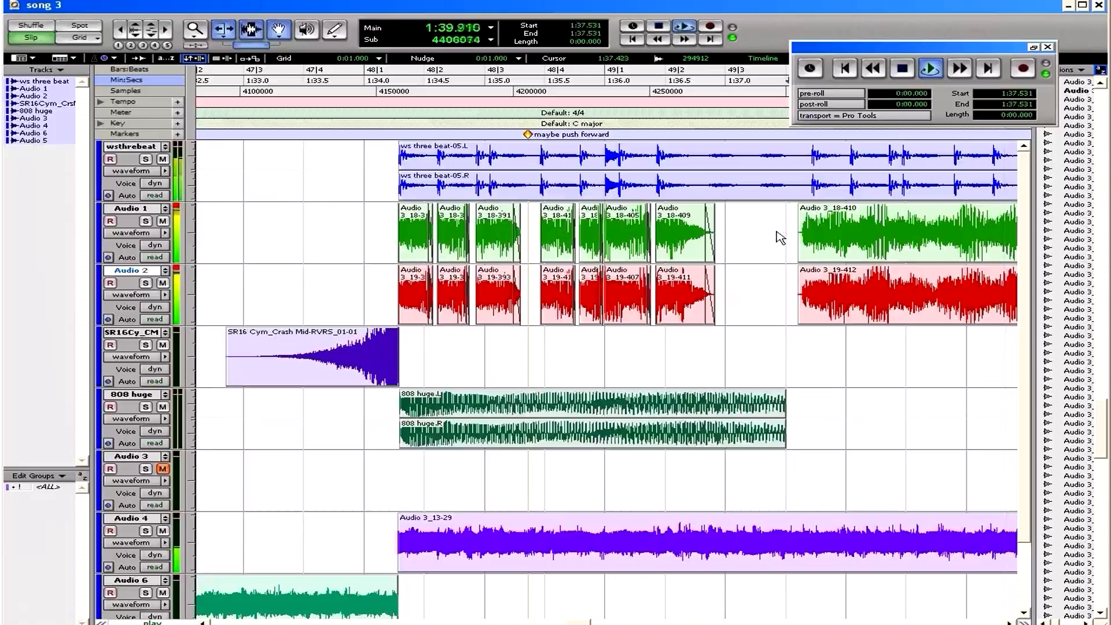
key("space")
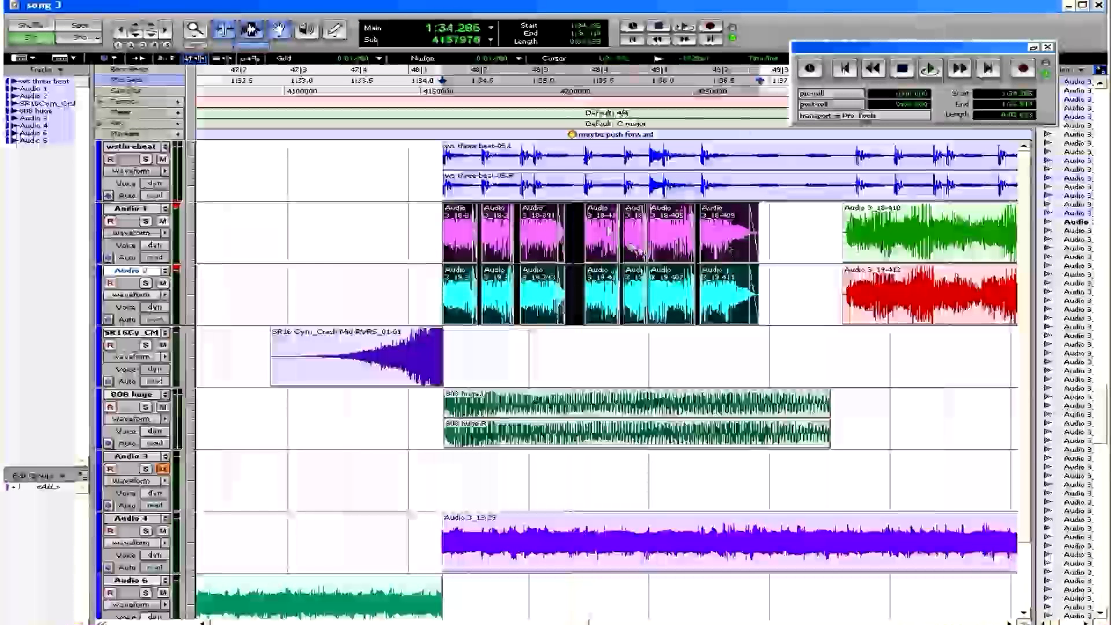
- Trim the start of the uncut Audio 1 and Audio 2 regions after the long gap to about 1:37.787
key("ctrl+]")
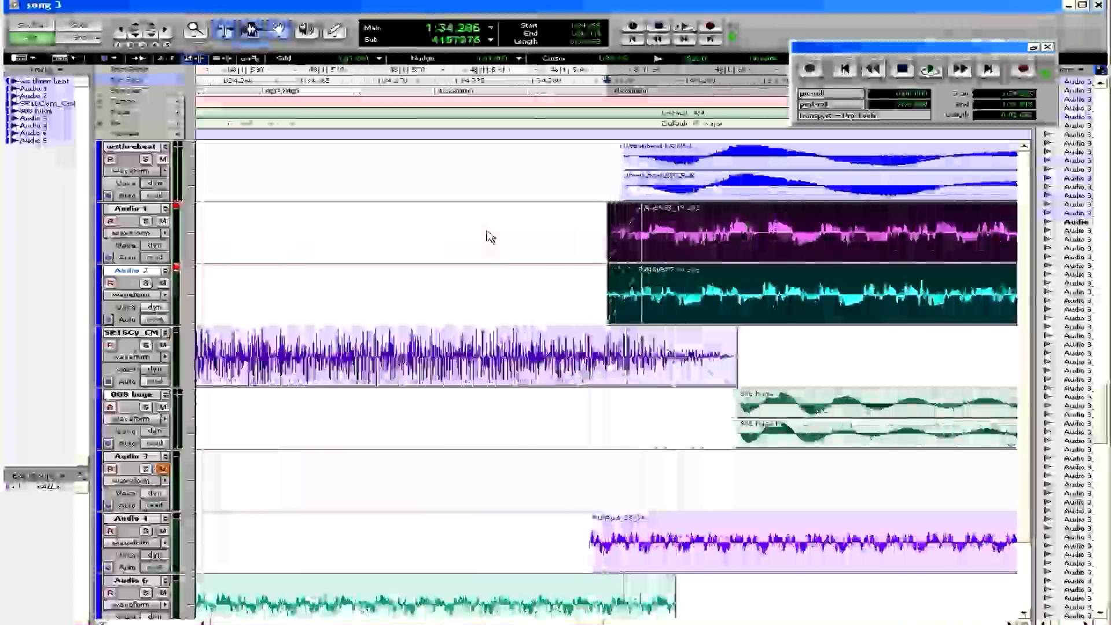
key("ctrl+]")
key("ctrl+]")
key("ctrl+]")
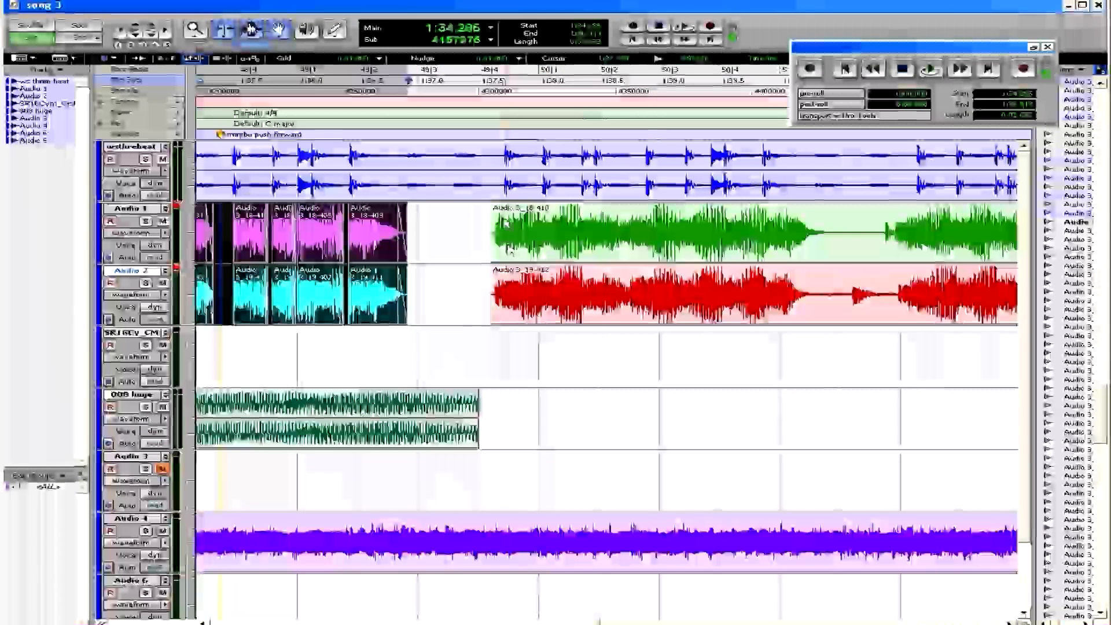
left_click(505, 228)
key("ctrl+]")
key("ctrl+]")
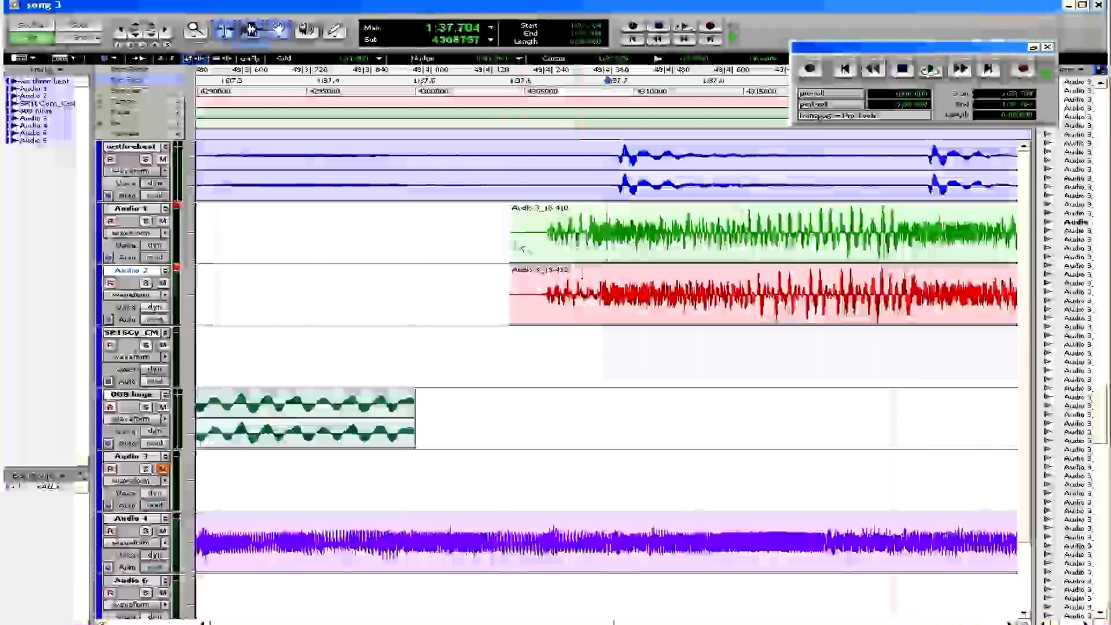
left_click(602, 254)
left_click(616, 303, "shift")
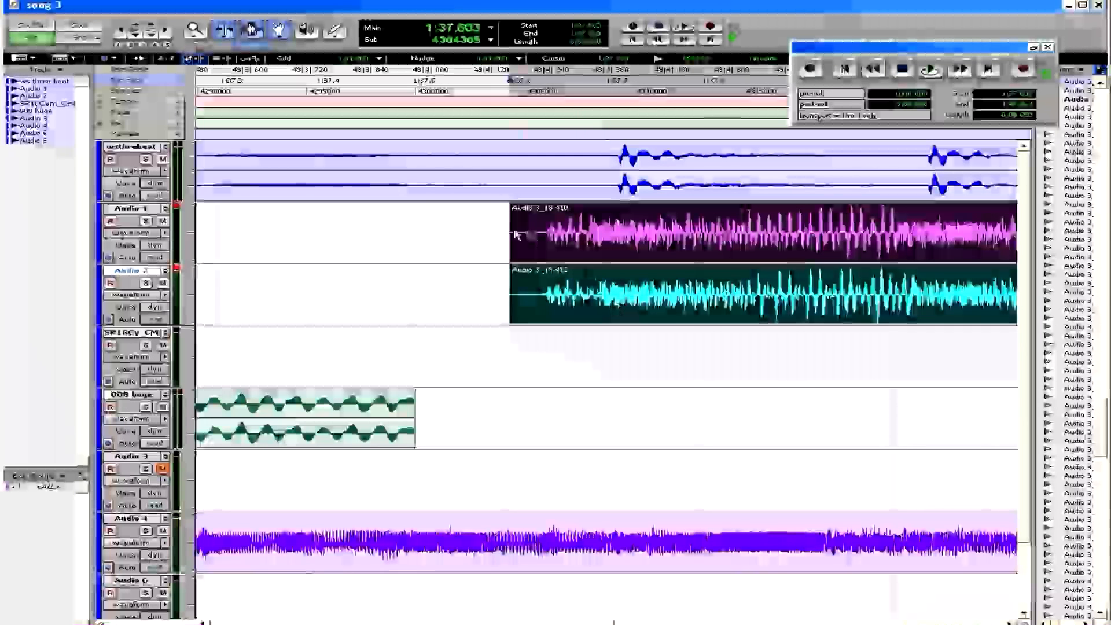
left_click_drag(690, 243, 688, 243)
left_click(605, 214)
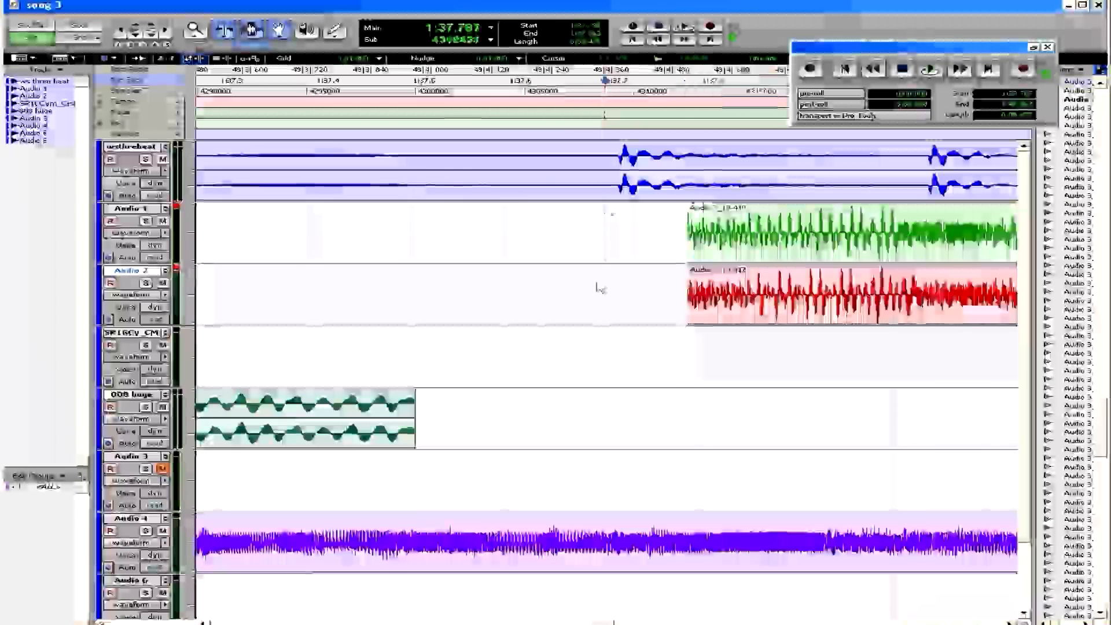
- Paste the edited Audio 1 and Audio 2 phrase at 1:37.701 and shift it to about 1:37.710 at the drum hit
key("ctrl+v")
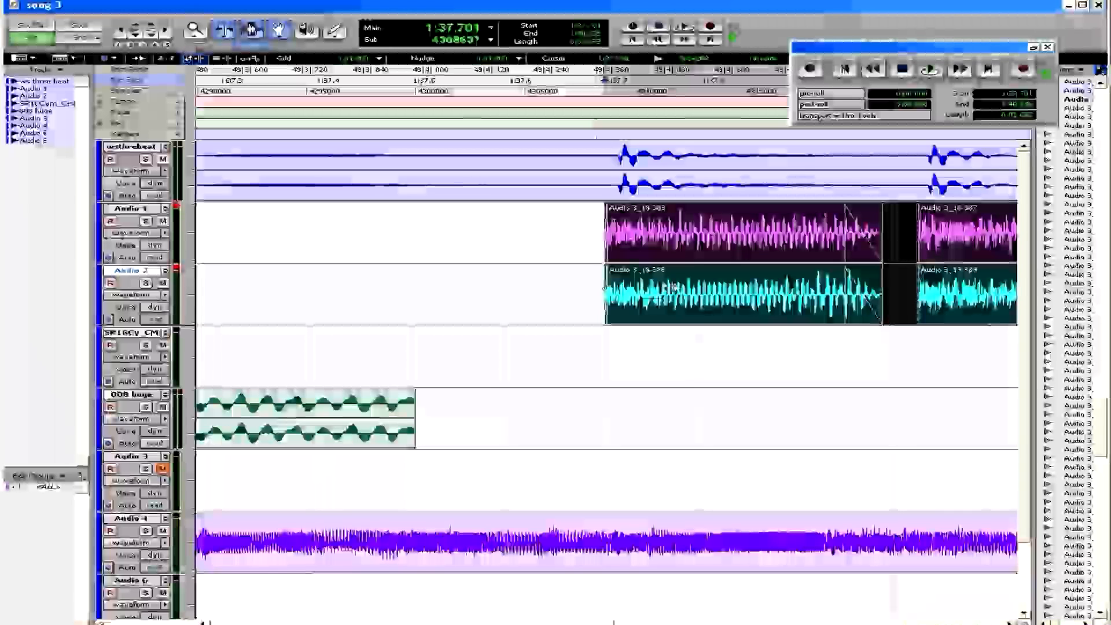
left_click_drag(630, 245, 669, 248)
key("ctrl+]")
key("ctrl+]")
key("ctrl+]")
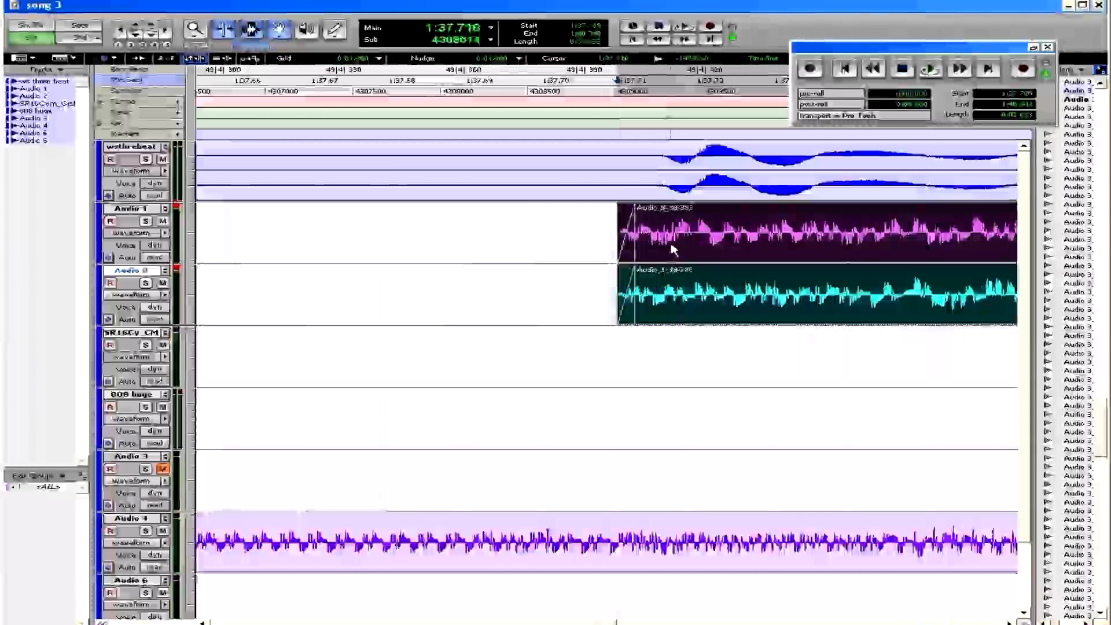
- Examine the original and pasted phrases together, placing the playback position just before the first one at bar 48
key("ctrl+[")
key("ctrl+[")
key("ctrl+[")
key("ctrl+[")
key("ctrl+]")
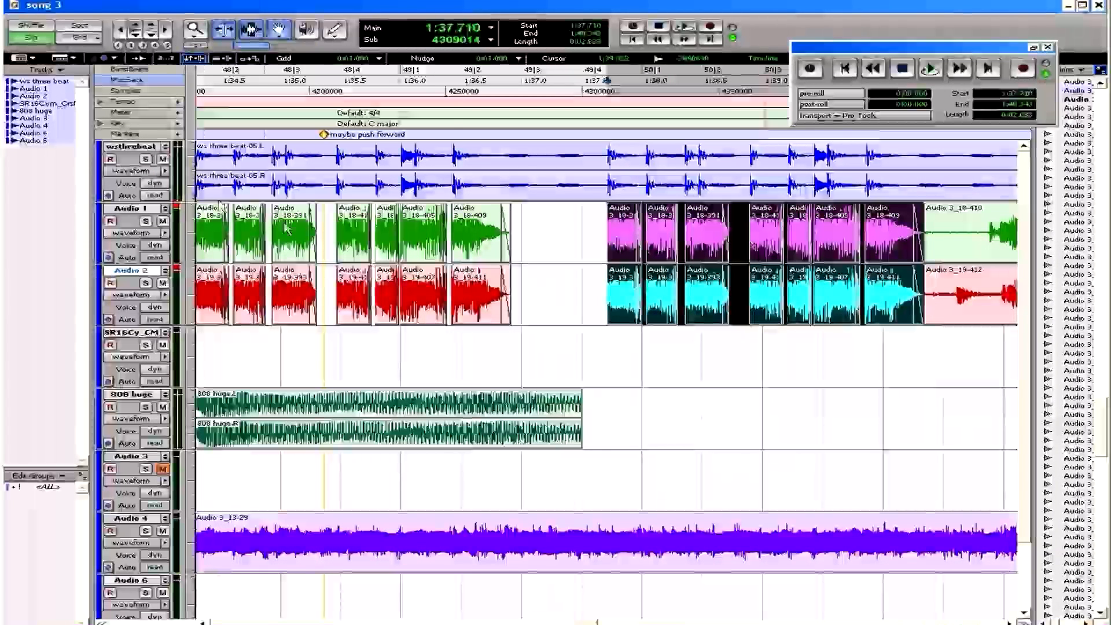
key("ctrl+[")
key("ctrl+[")
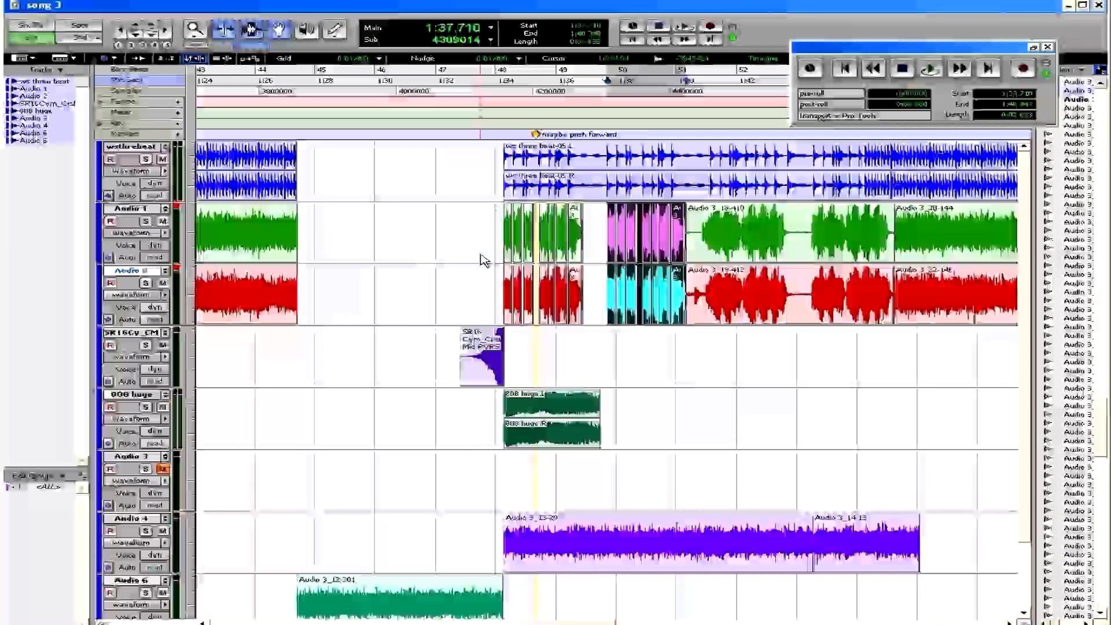
left_click(499, 222)
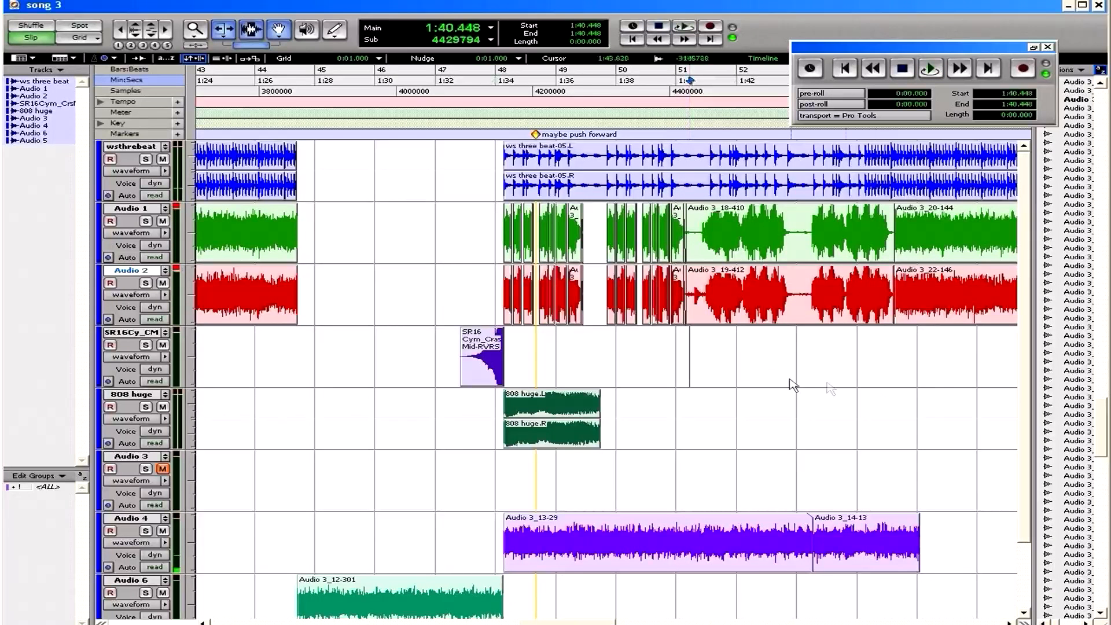
- Select the Audio 2 stretch from 1:40.589 to 1:40.978 after the pasted phrase and play it back
key("ctrl+]")
key("ctrl+]")
key("ctrl+]")
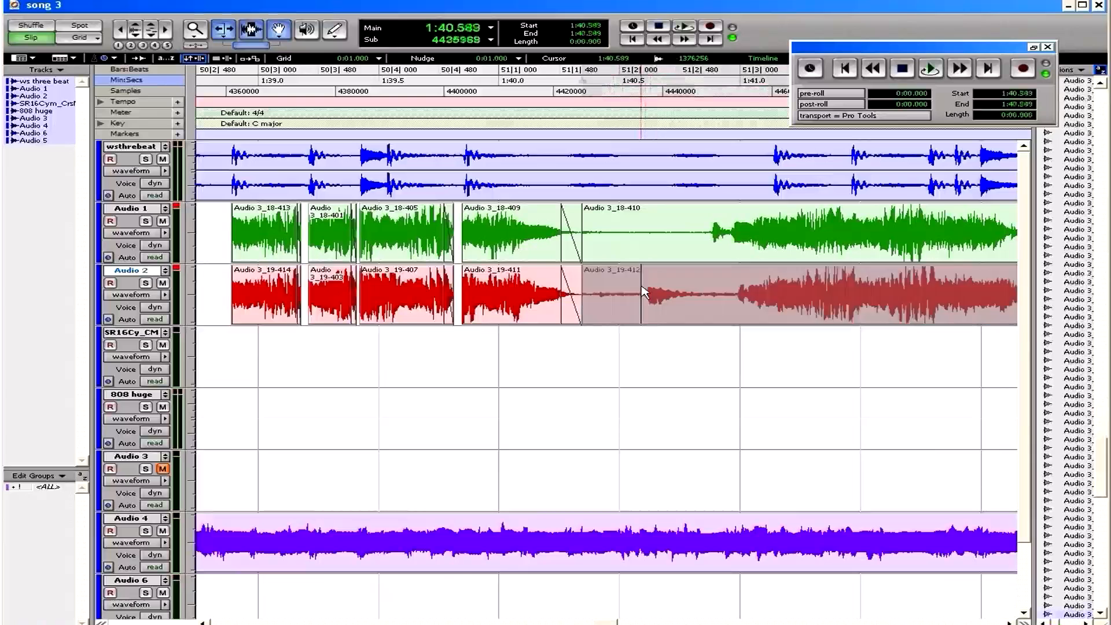
left_click_drag(640, 318, 749, 315)
key("space")
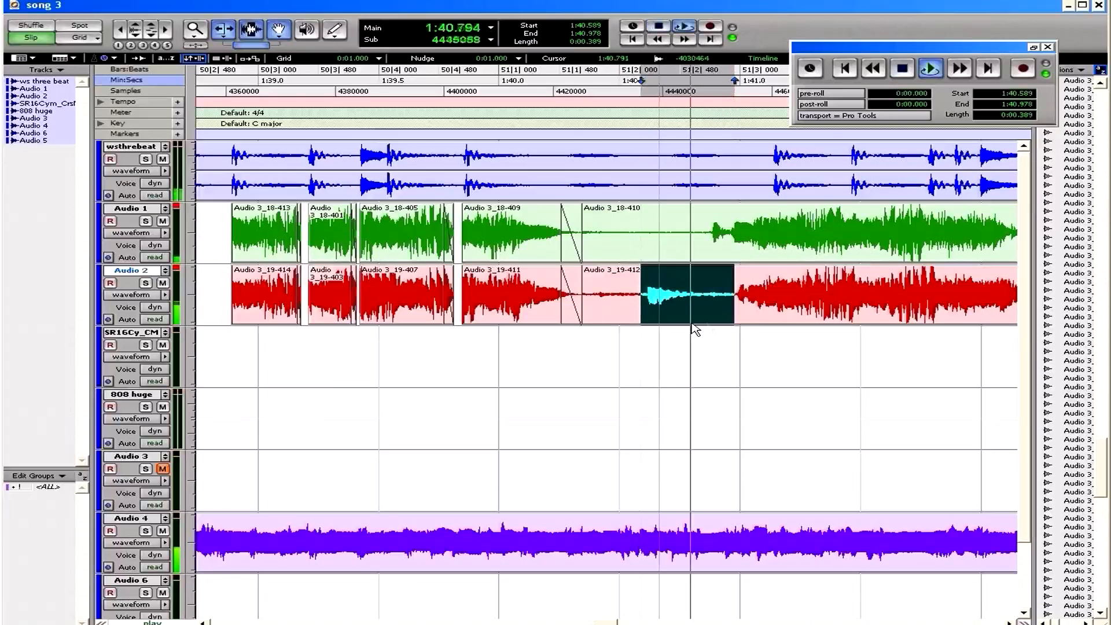